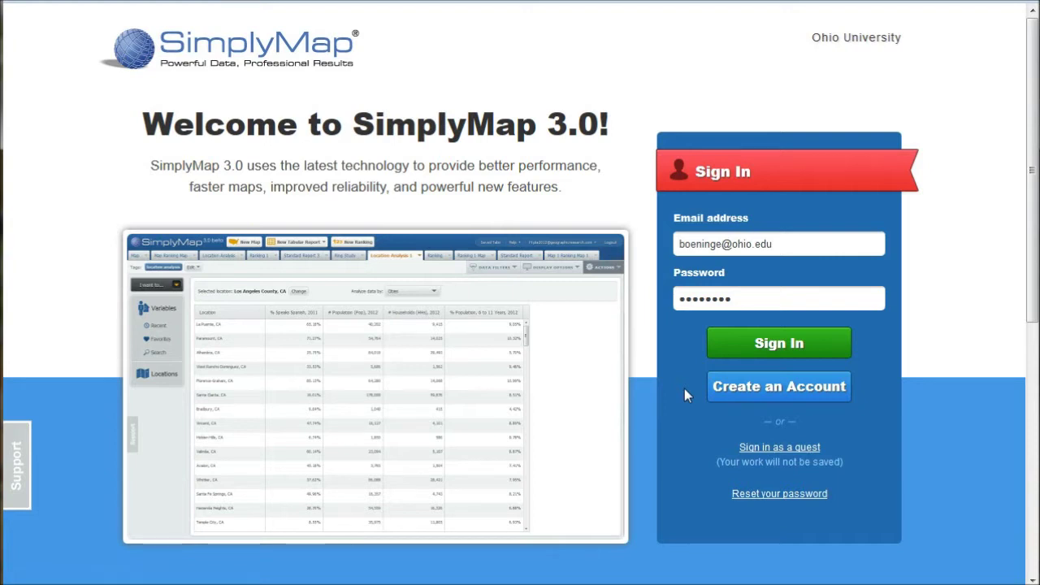
- Sign in, then switch to the Standard Report tab with its sample starter table
click(773, 348)
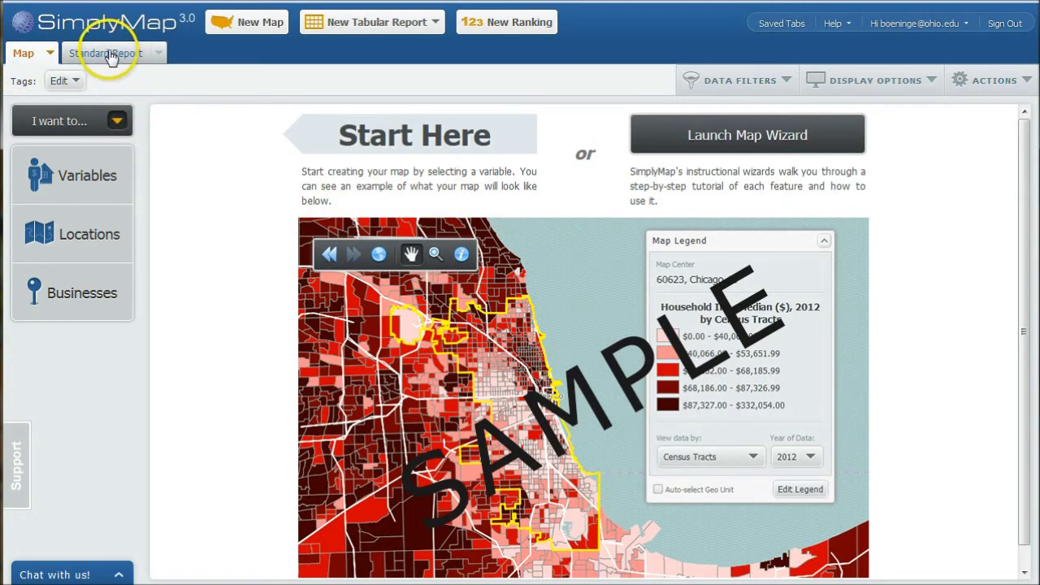
click(111, 60)
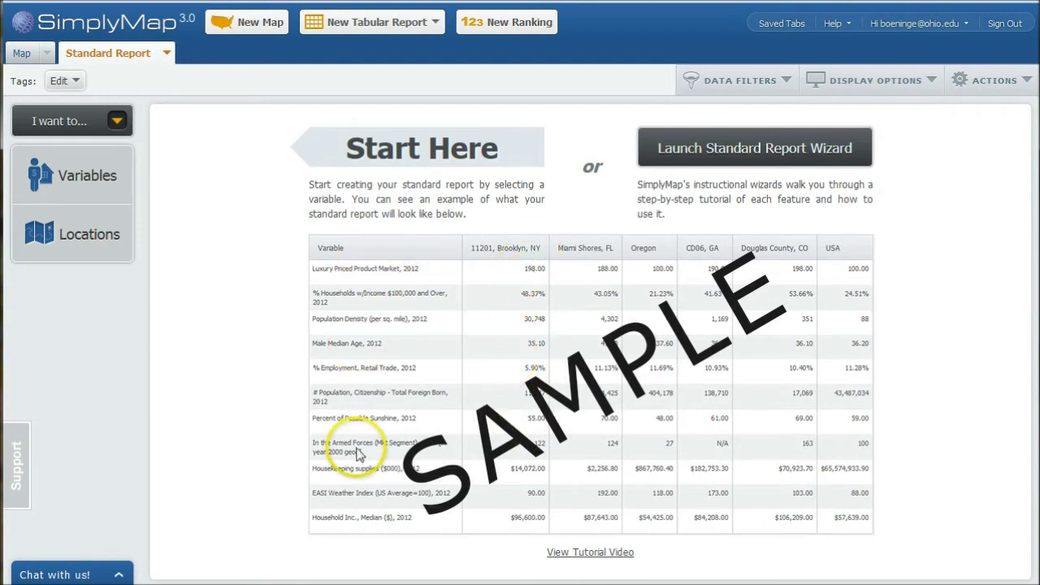
- Find locations by city in Ohio and add Athens, OH to the report
click(90, 242)
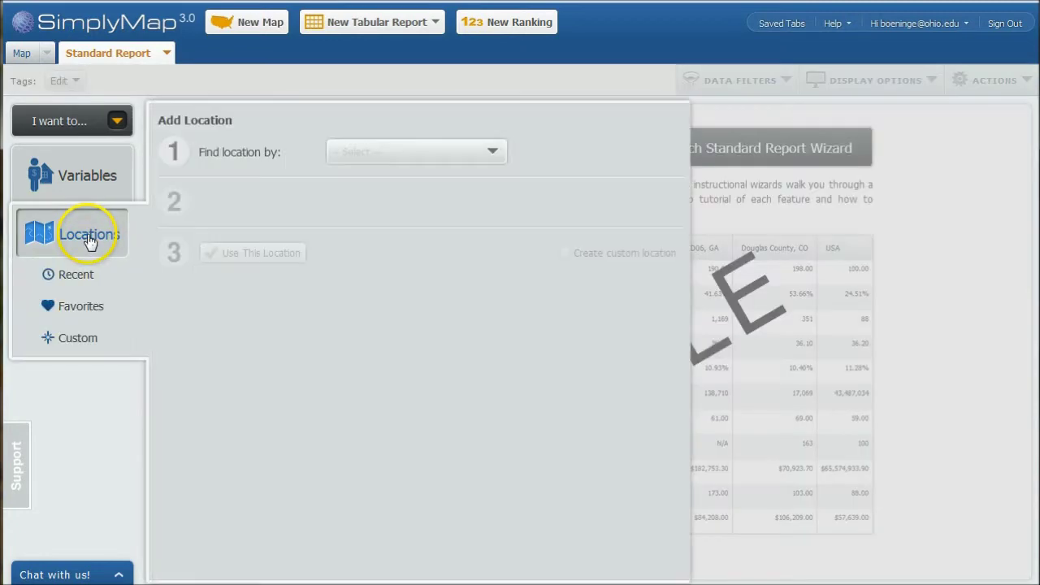
click(364, 154)
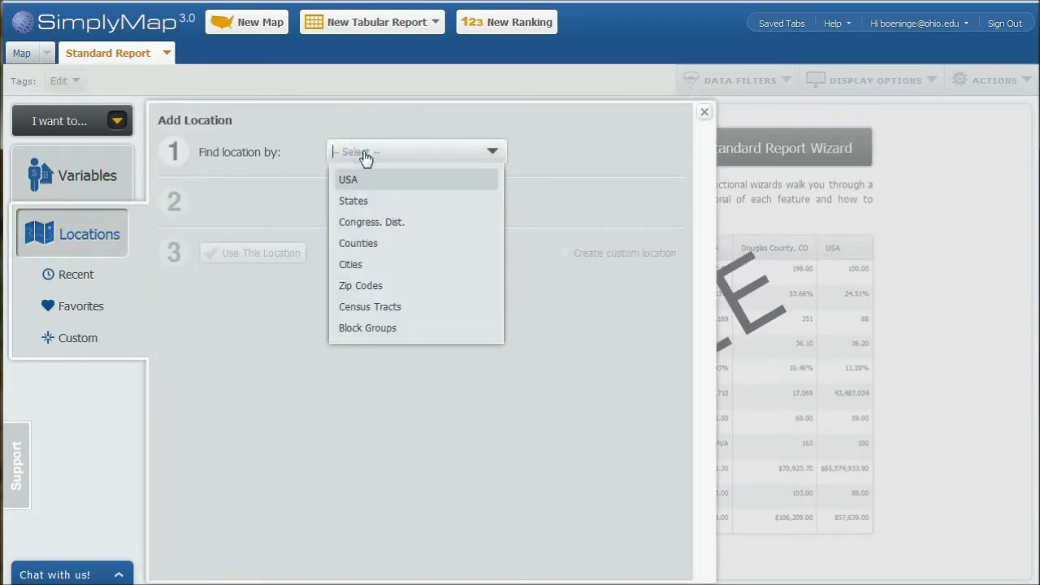
click(352, 261)
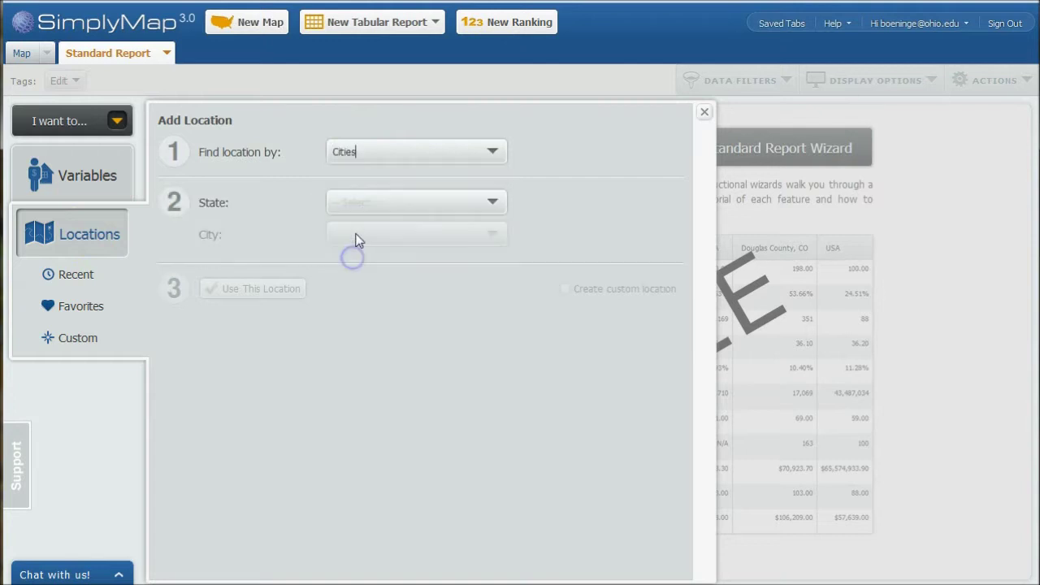
click(363, 203)
text(ohio)
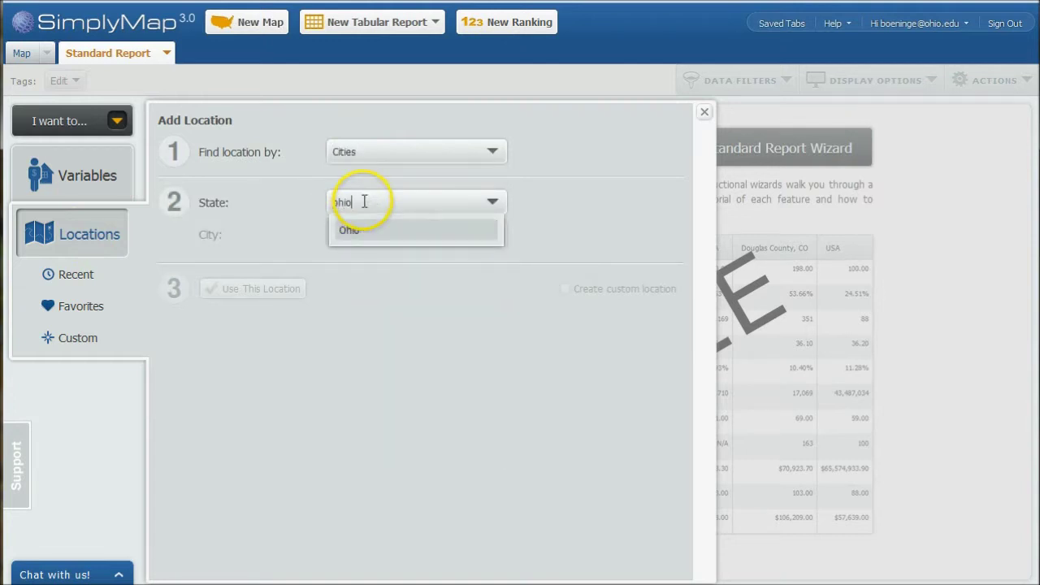
click(365, 228)
click(358, 234)
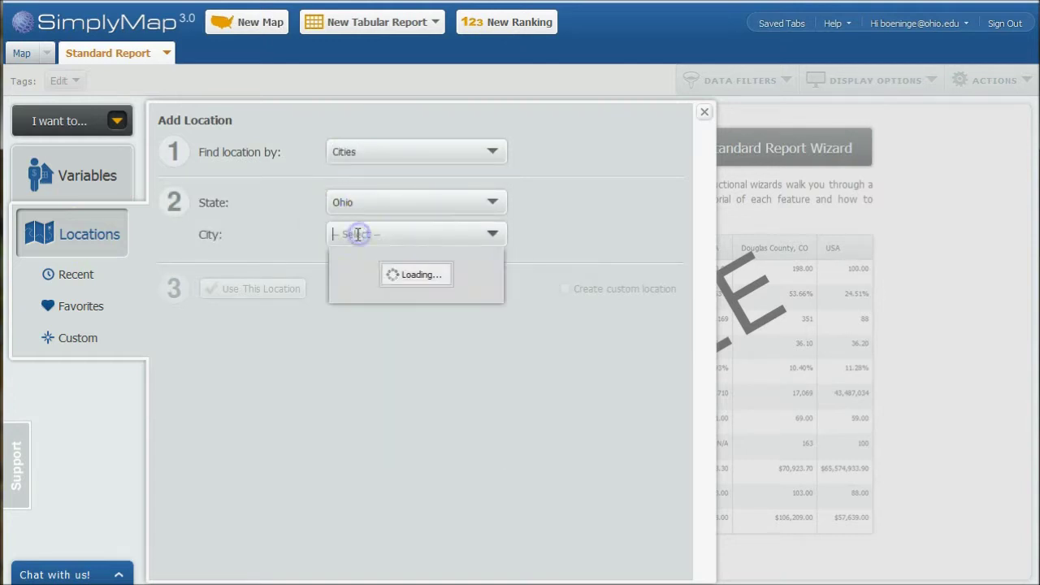
text(athe)
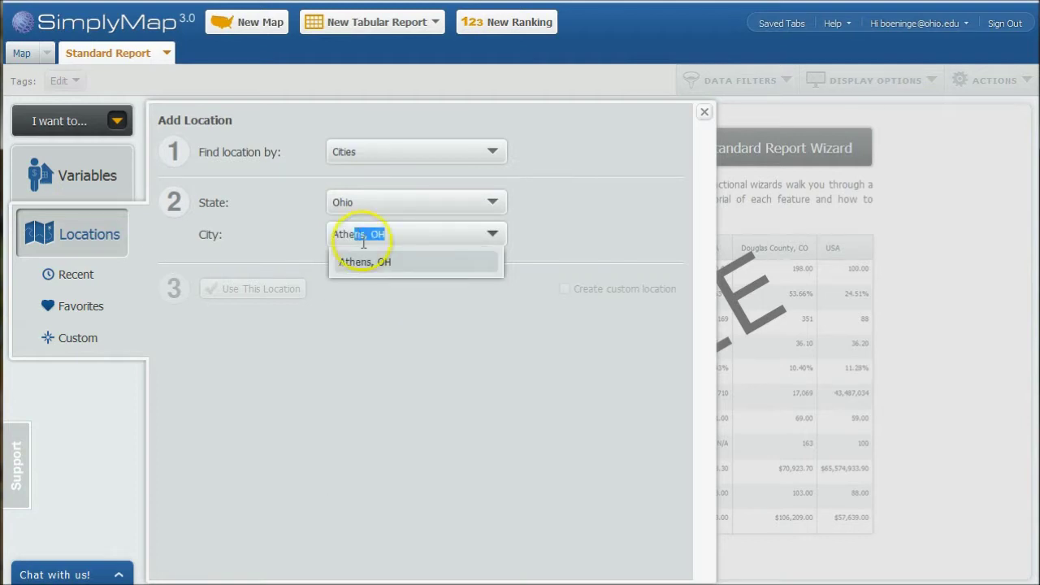
click(367, 261)
click(258, 289)
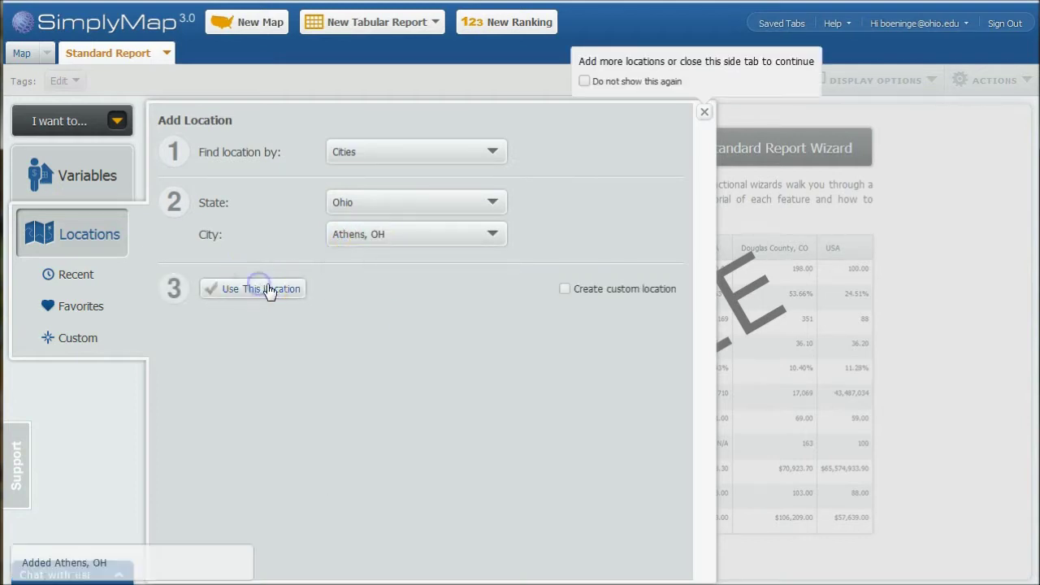
- Add Cincinnati, OH and Lancaster, OH as further report locations
click(390, 238)
drag(390, 237, 306, 235)
text(cinnati)
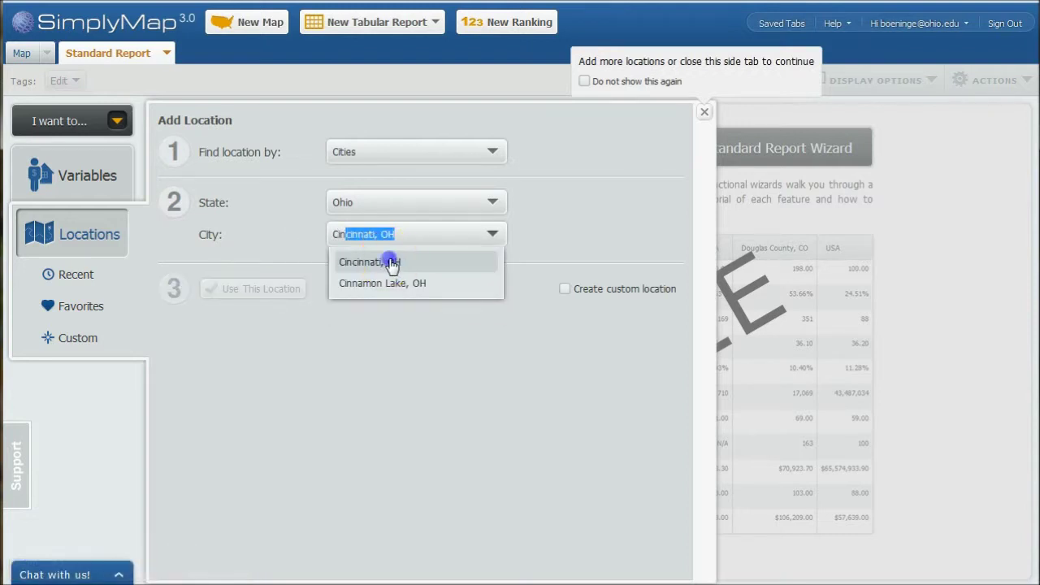
click(390, 262)
click(251, 285)
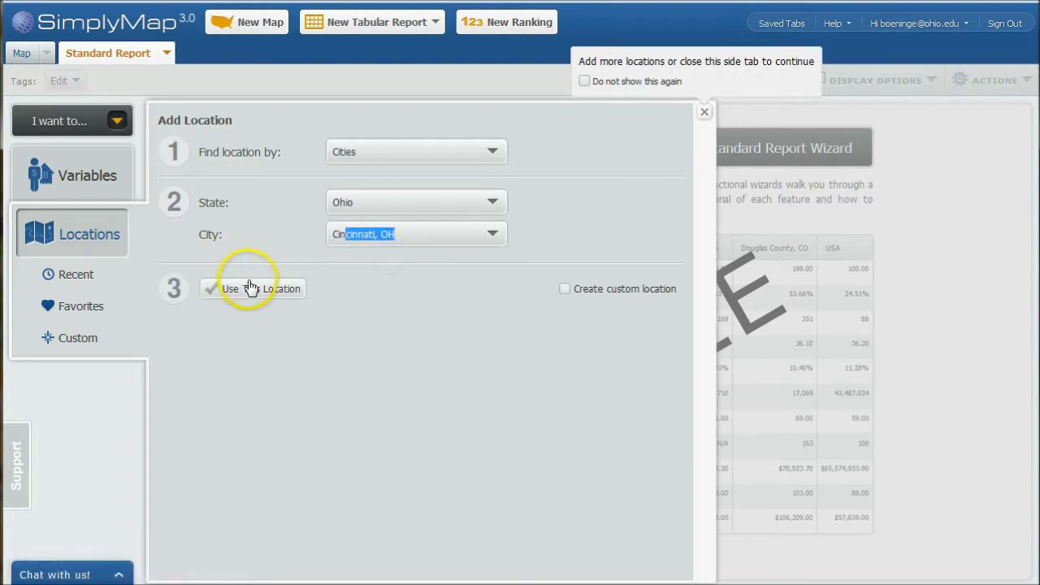
click(410, 236)
drag(408, 235, 303, 233)
text(lanc)
click(372, 263)
click(246, 287)
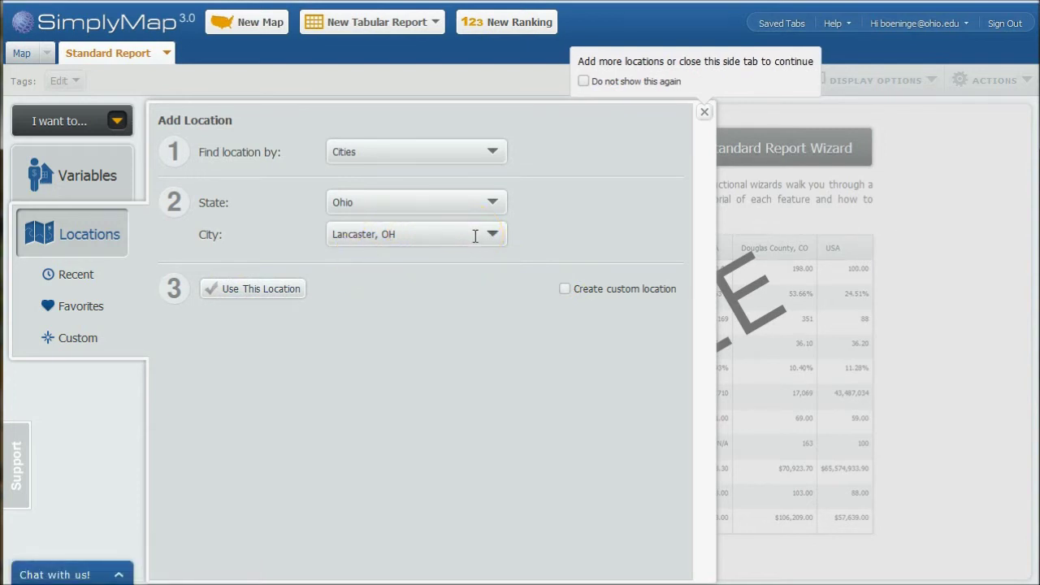
- Add Columbus, OH as a location and close the location panel
drag(431, 234, 315, 243)
text(colum)
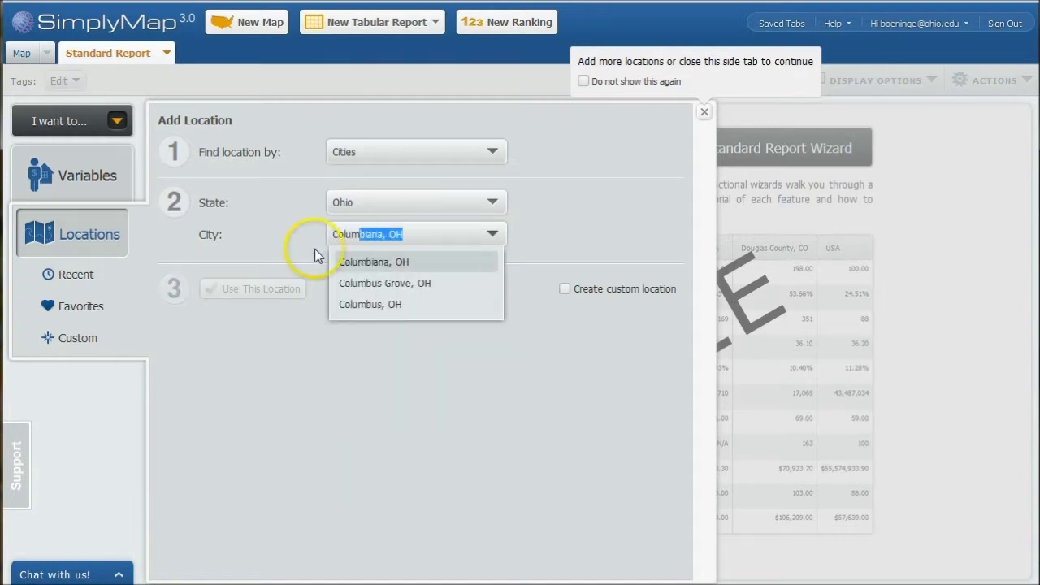
click(365, 305)
click(260, 291)
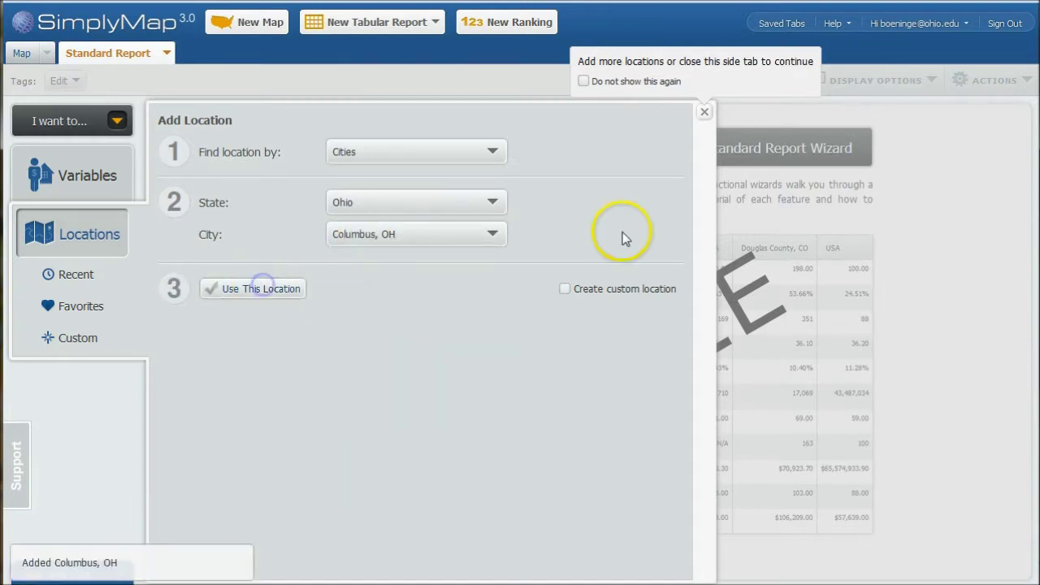
click(703, 110)
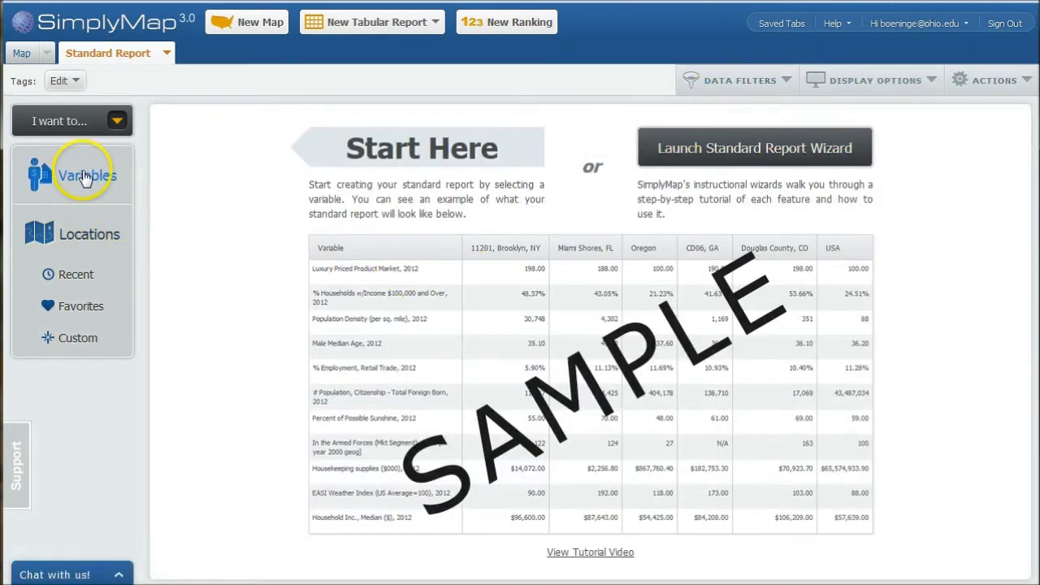
- Search variables for 'target' and add the Target 7-or-more times shopping percentage to the report
click(85, 178)
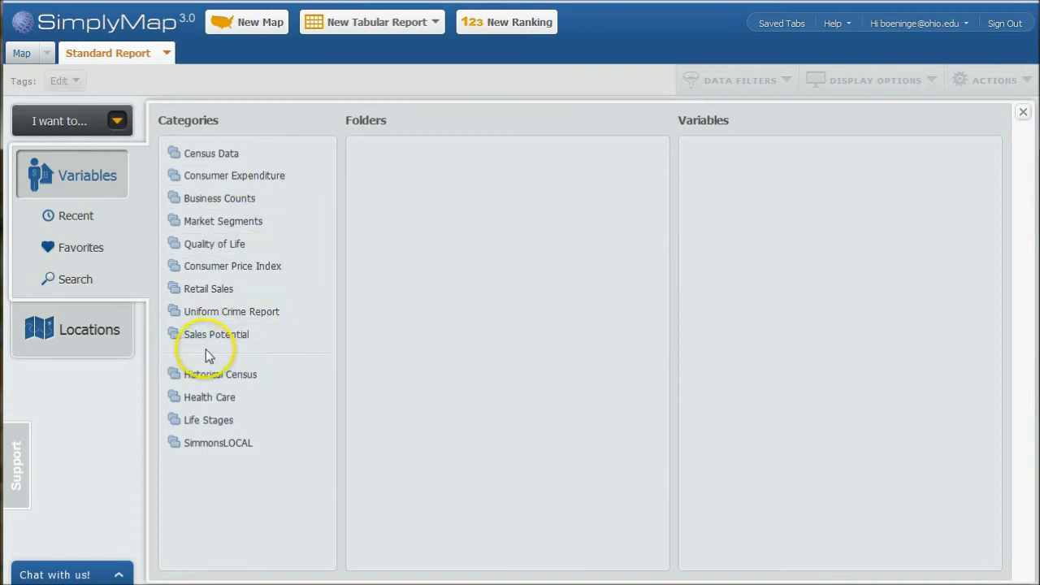
click(68, 280)
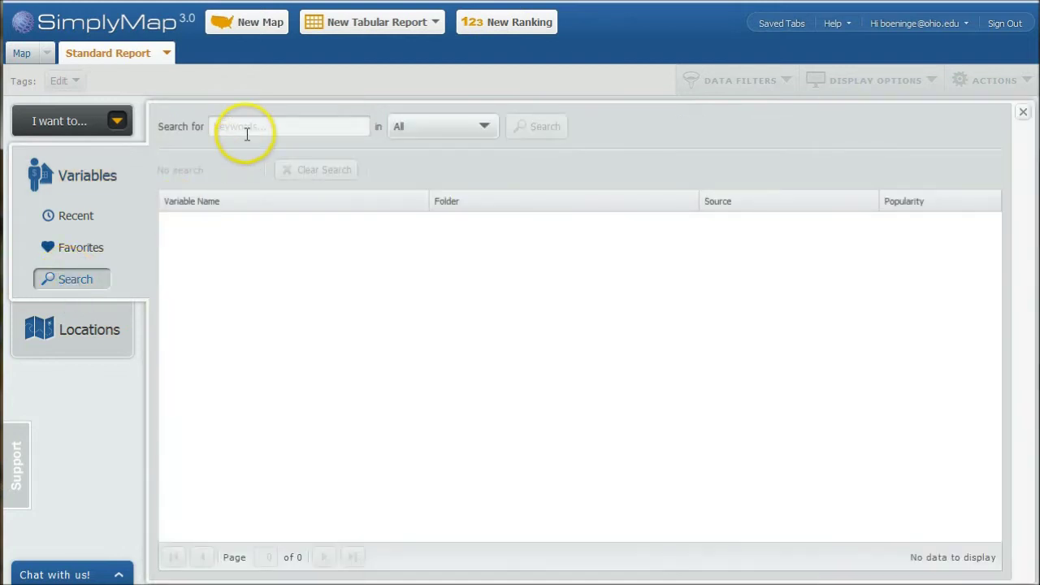
click(249, 128)
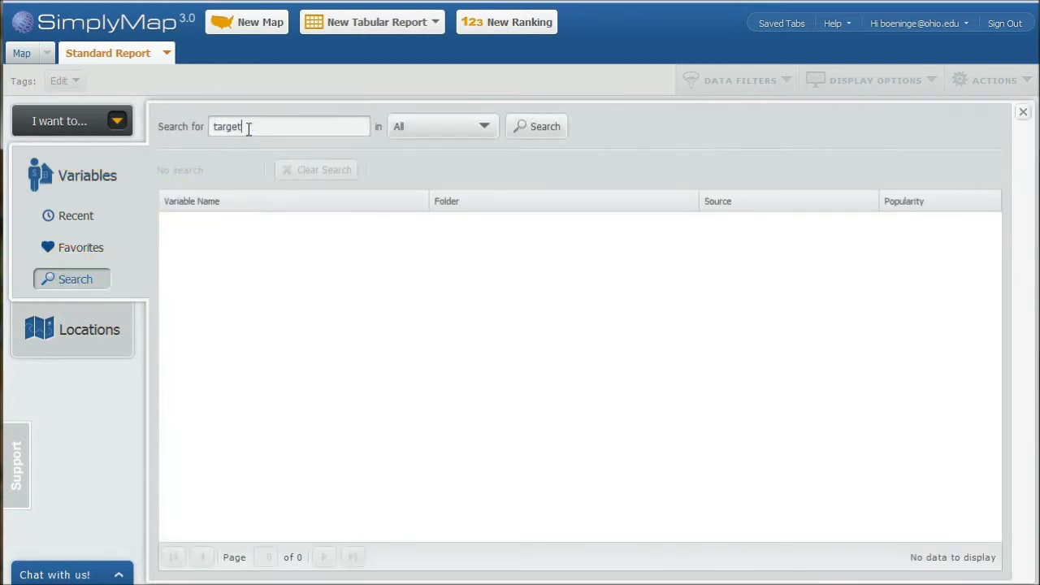
click(531, 131)
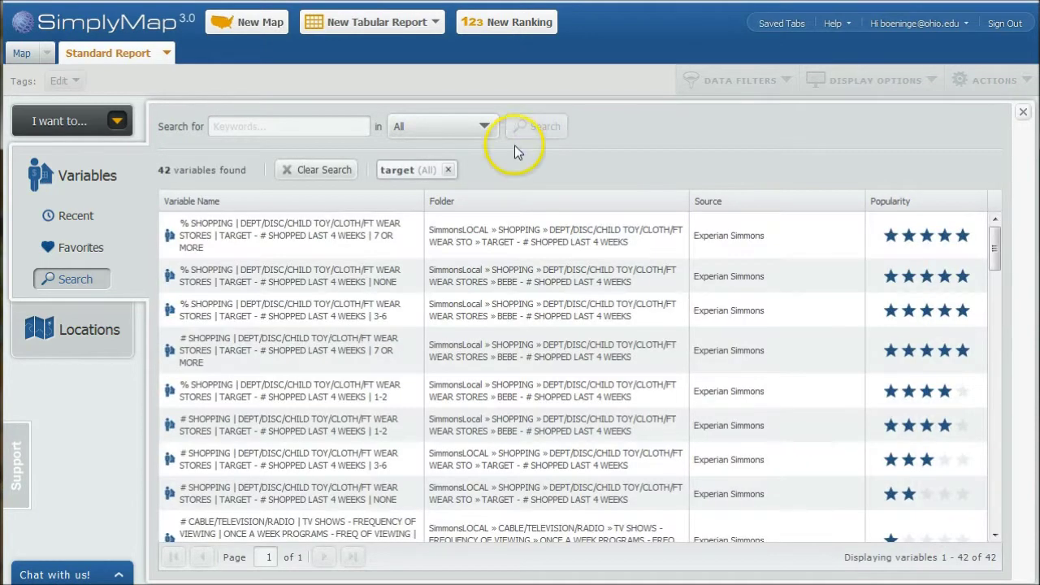
mouse_move(274, 239)
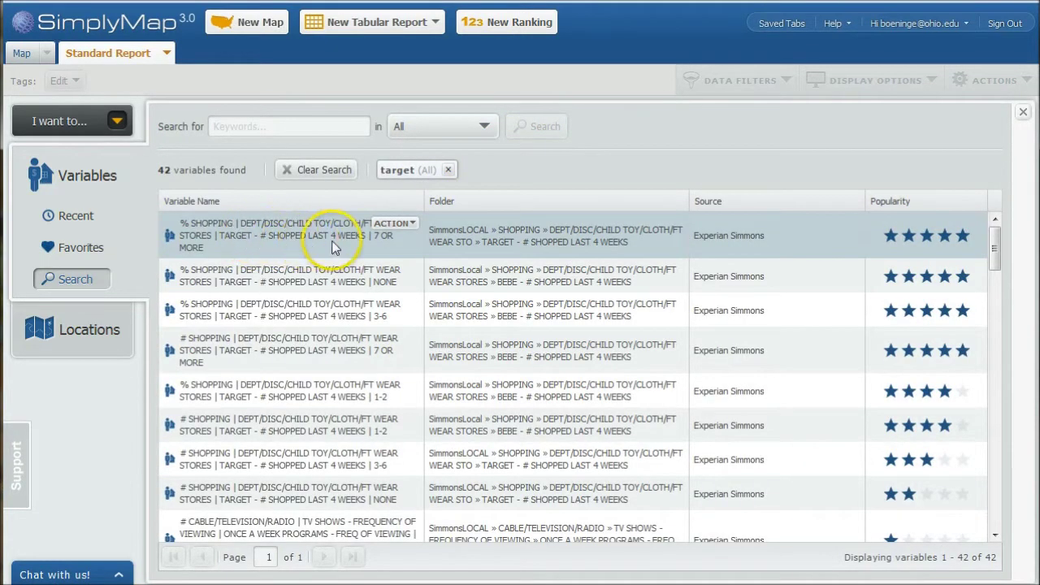
click(396, 224)
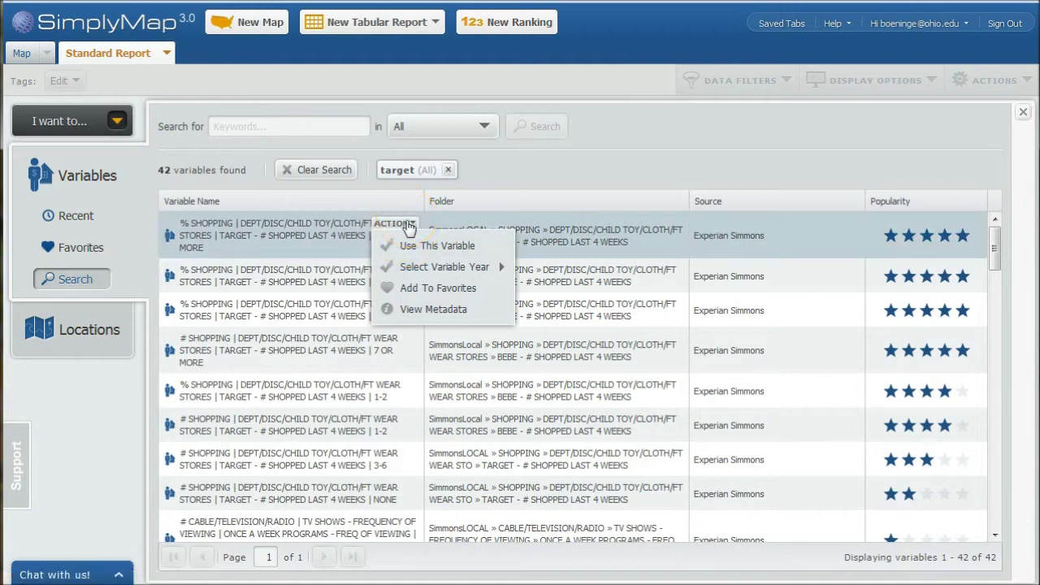
click(407, 244)
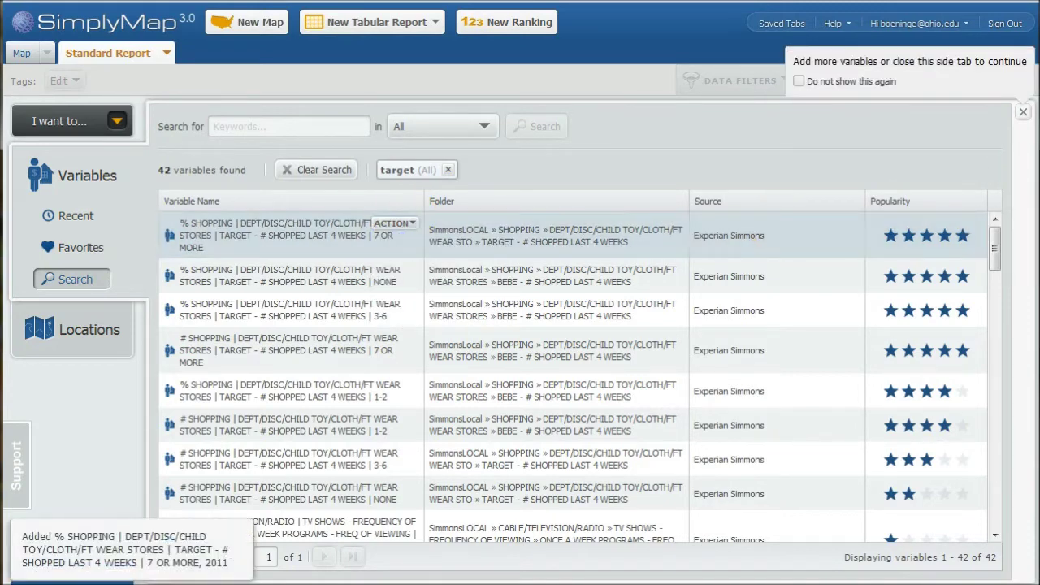
click(1025, 114)
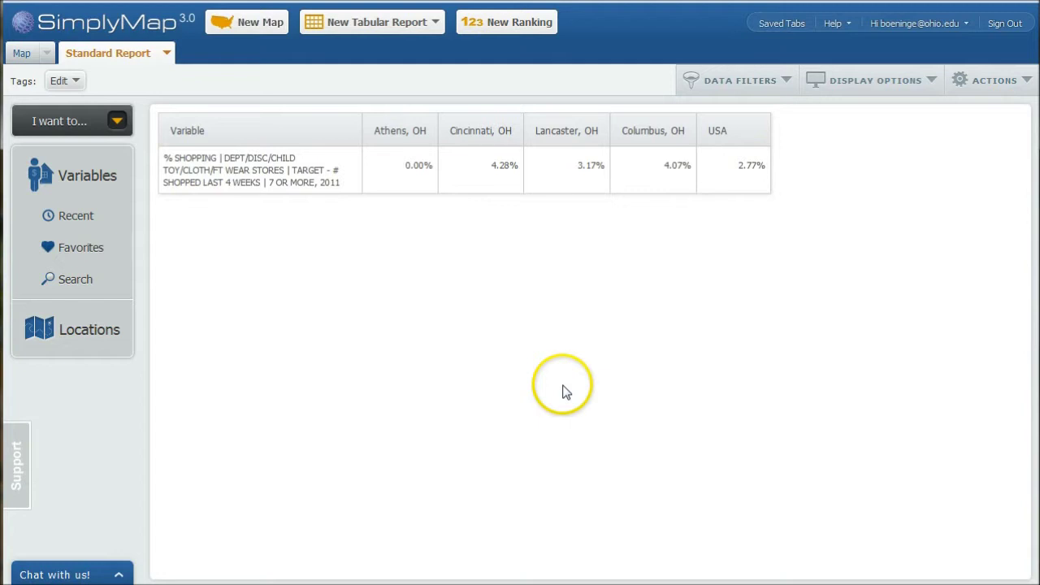
- Run the 'target' keyword variable search again, showing the 42 matching variables
click(70, 281)
click(267, 130)
text(target)
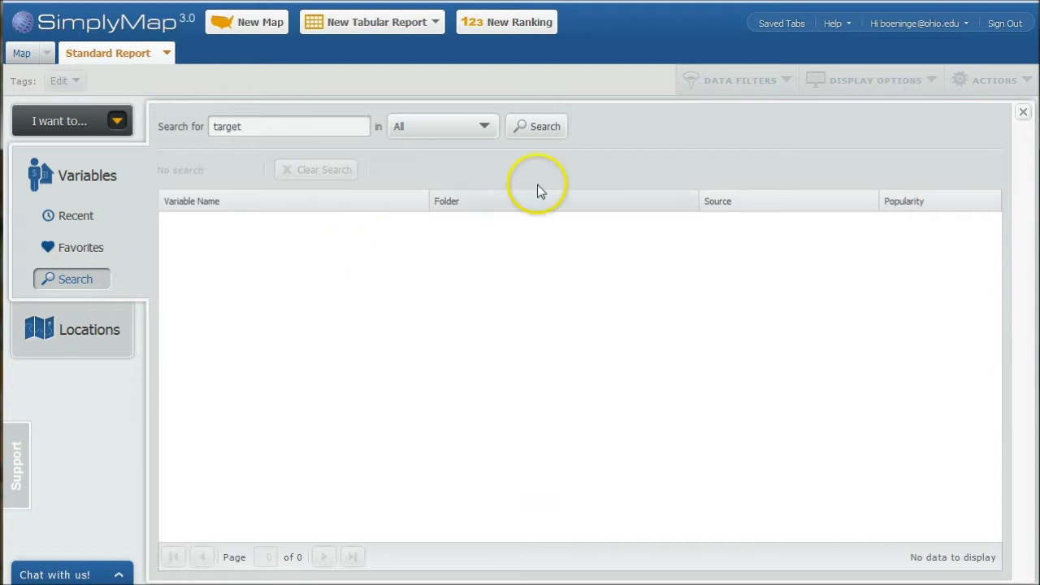
click(548, 128)
click(604, 166)
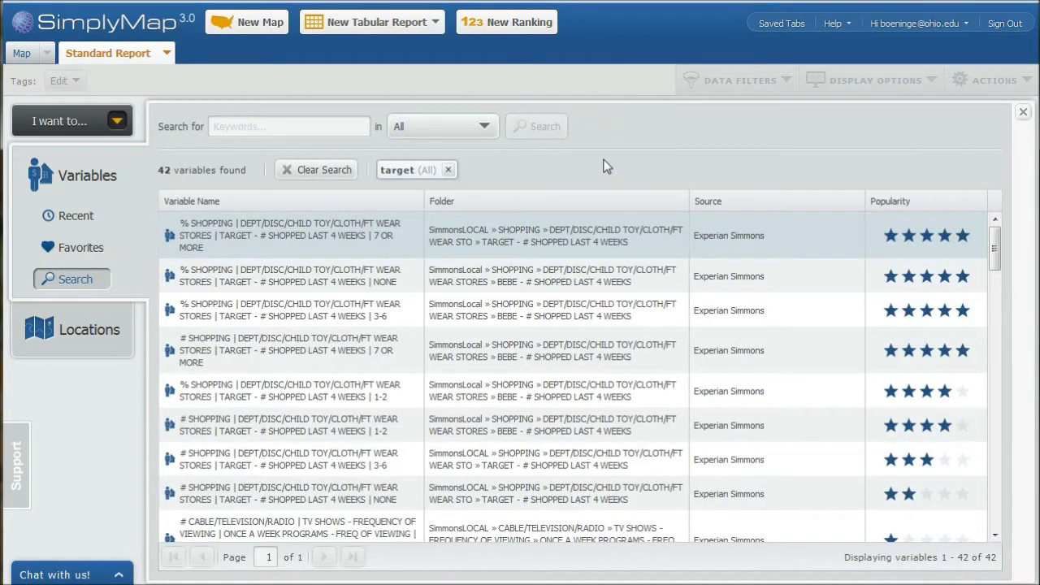
mouse_move(557, 226)
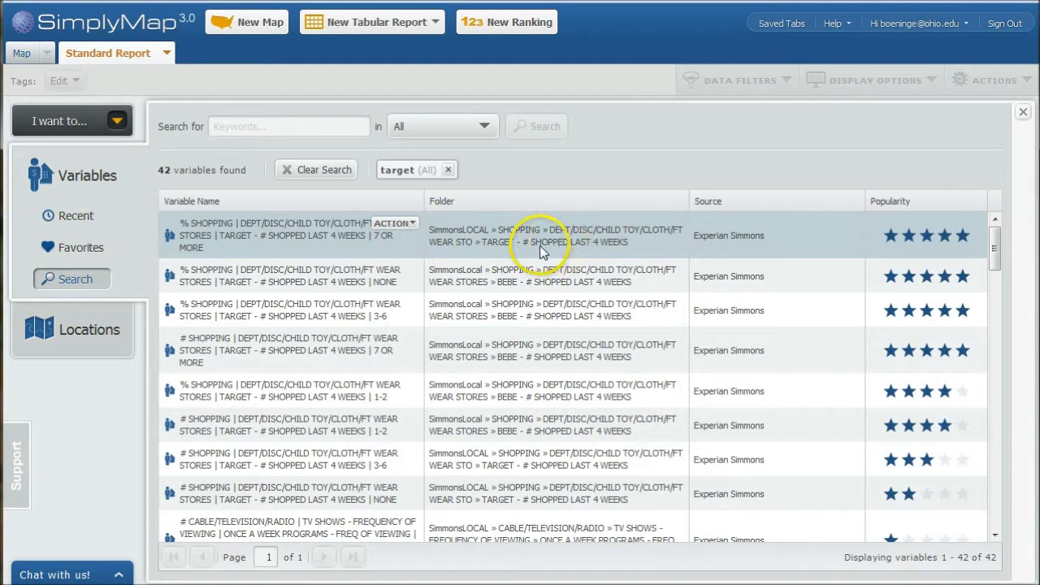
- Browse SimmonsLOCAL > SHOPPING and expand the DEPT/DISC/CHILD TOY/CLOTH/FT WEAR STORE folder
click(86, 177)
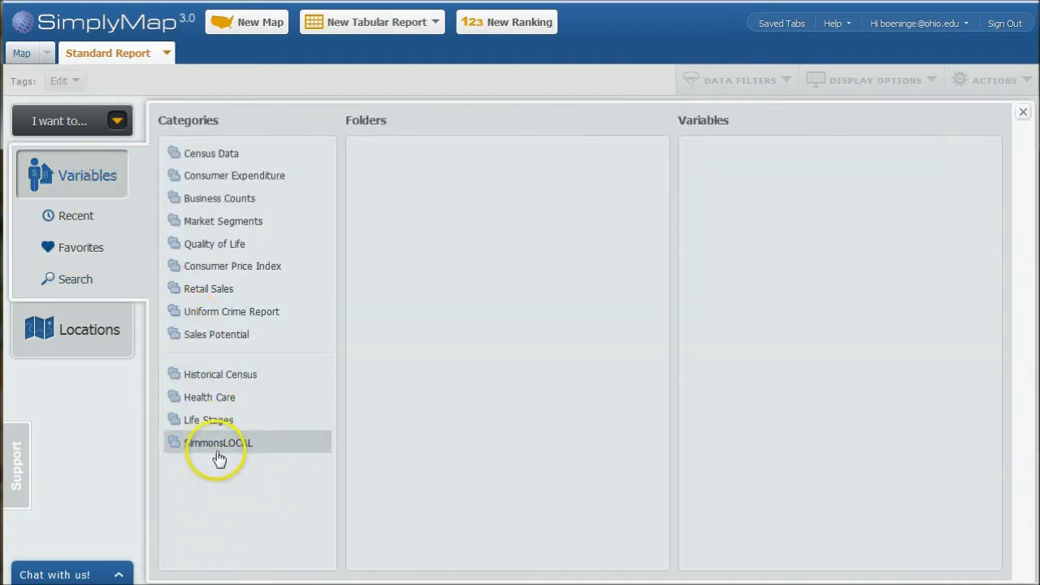
click(221, 446)
scroll(480, 329, down, 2)
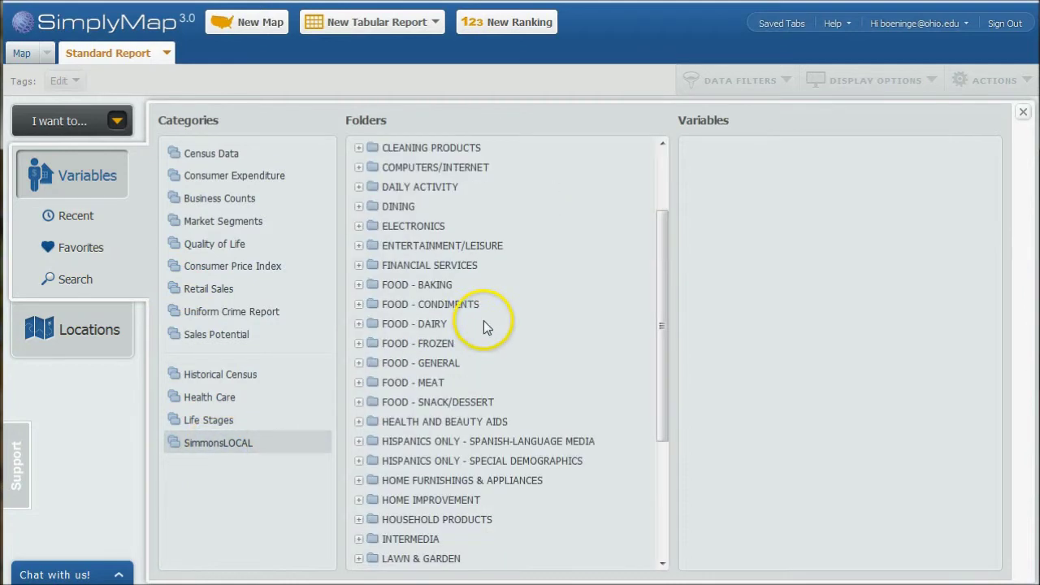
scroll(483, 325, down, 4)
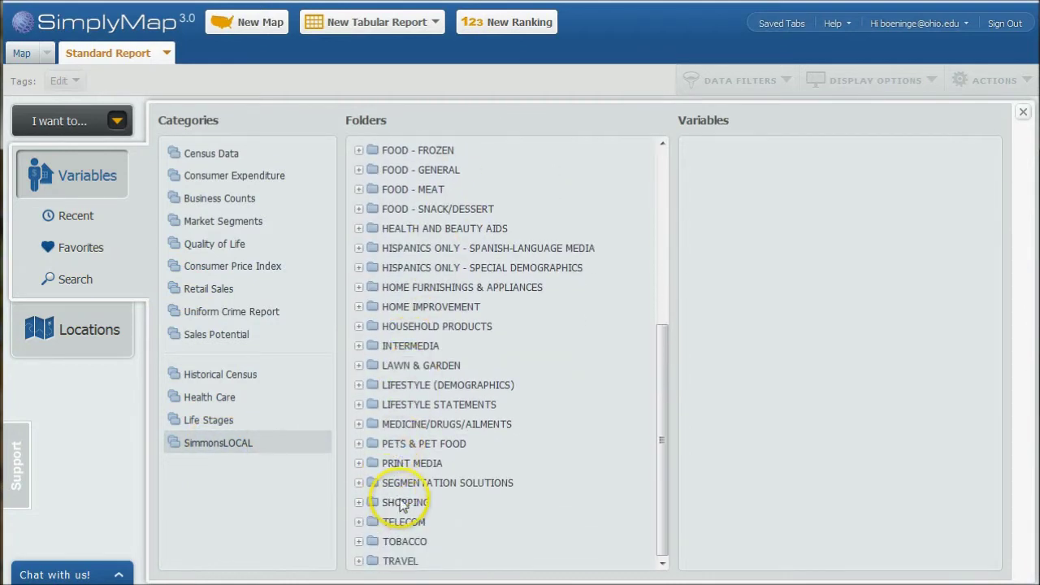
click(404, 504)
scroll(483, 325, down, 3)
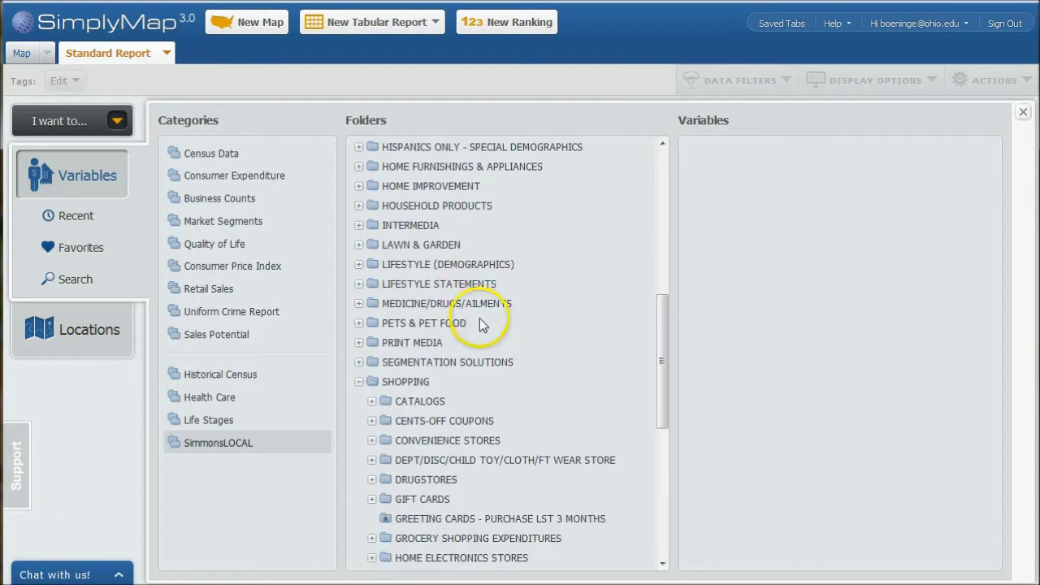
scroll(479, 325, down, 5)
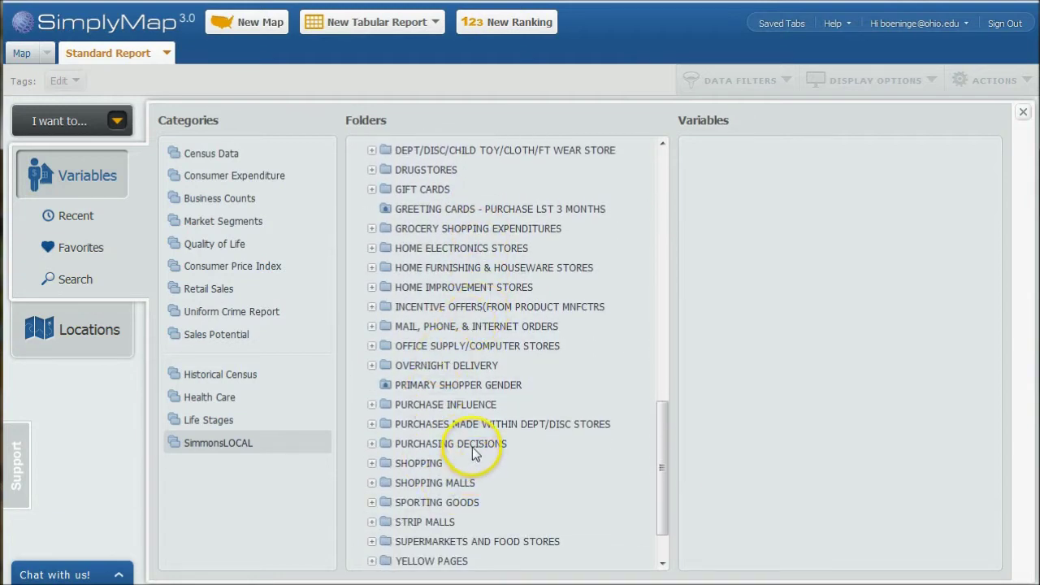
scroll(465, 344, up, 1)
click(455, 192)
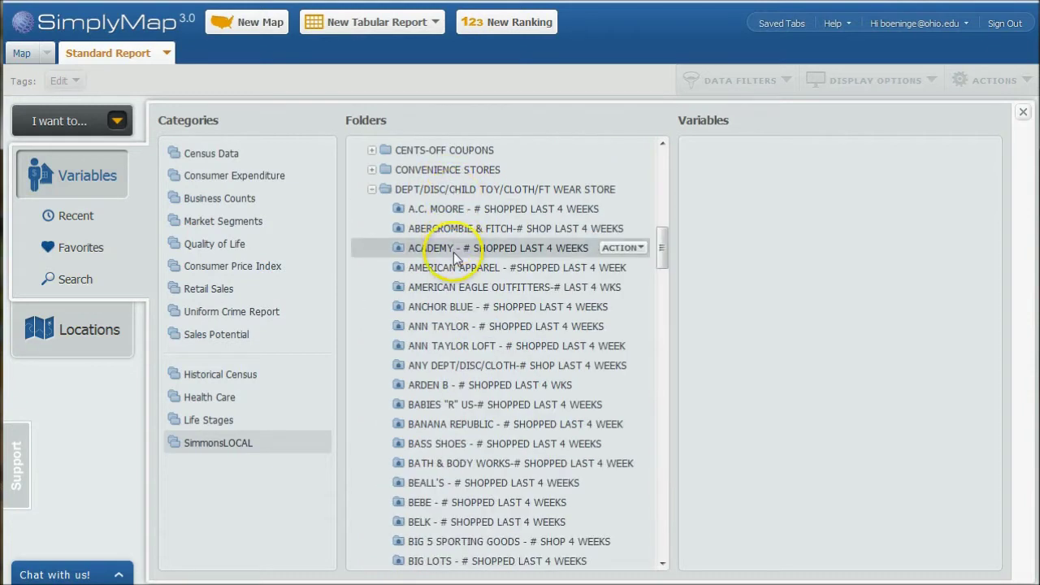
scroll(456, 277, down, 1)
scroll(411, 344, down, 4)
scroll(423, 347, down, 8)
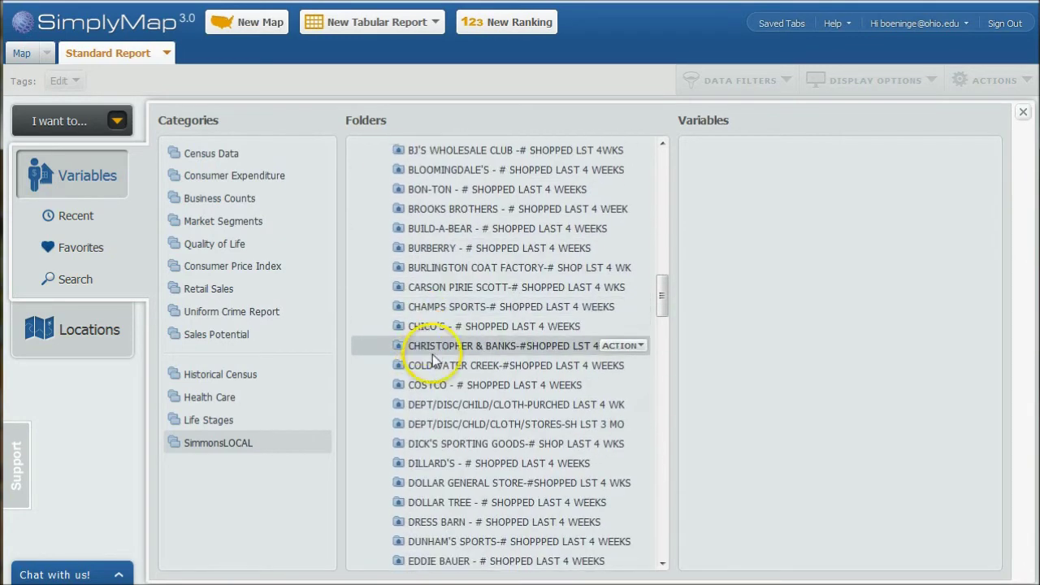
scroll(432, 356, down, 1)
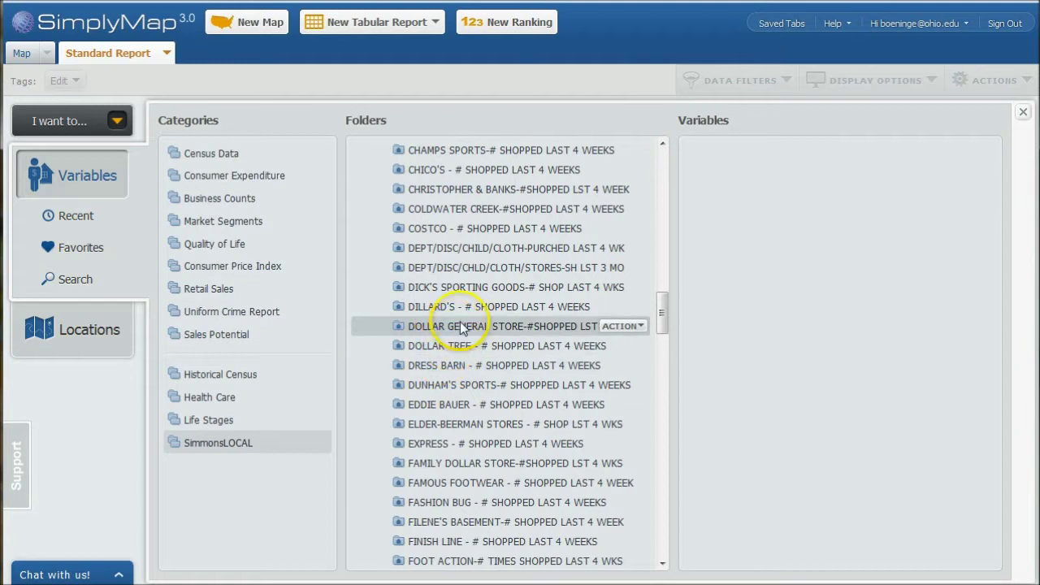
- Add all variables for Dollar General, Family Dollar and JCPenney to the report
click(619, 326)
click(639, 348)
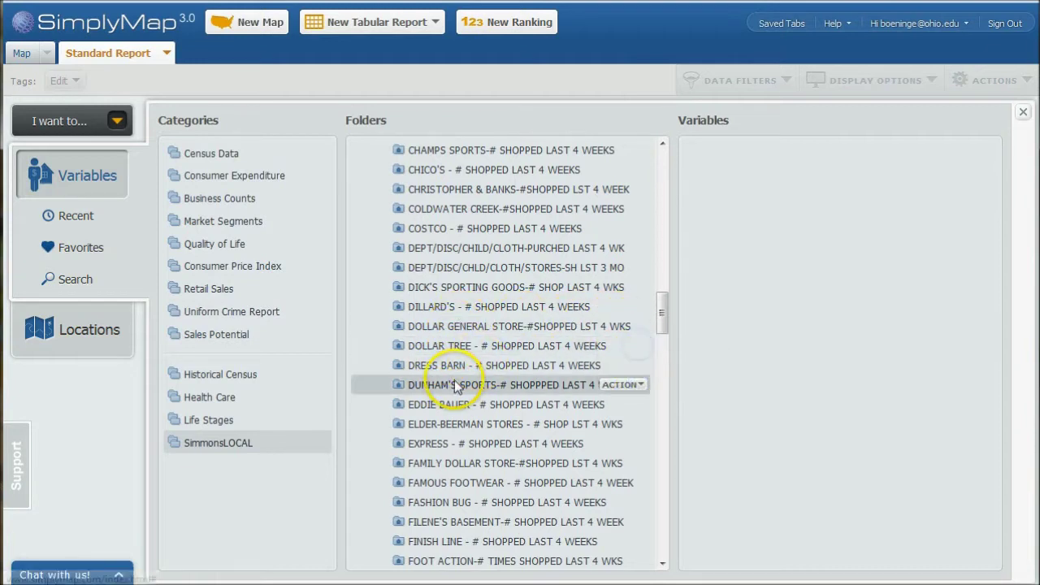
scroll(464, 435, down, 1)
click(622, 440)
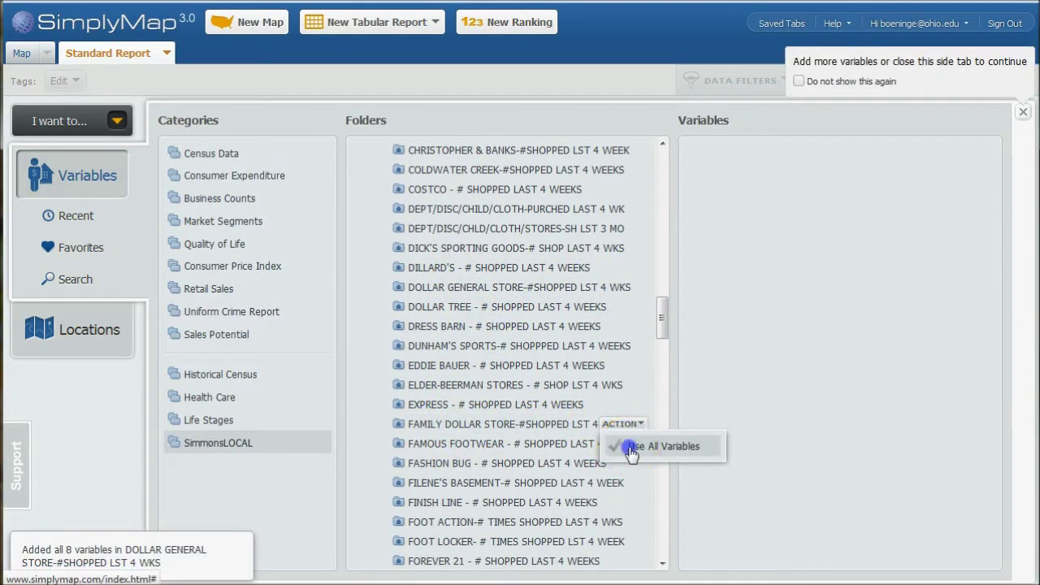
scroll(429, 371, down, 5)
scroll(481, 363, down, 4)
click(627, 403)
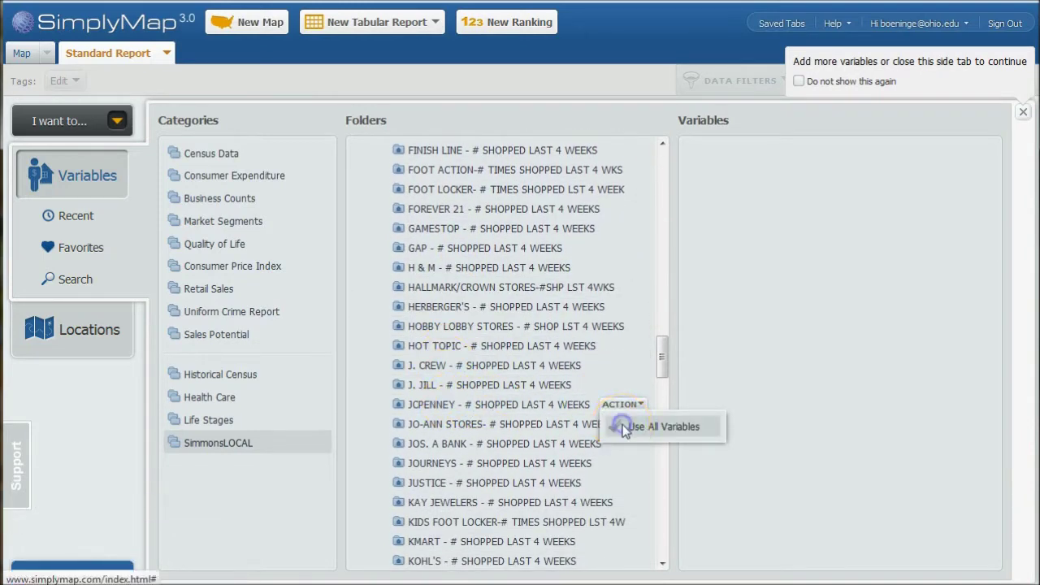
click(625, 428)
click(624, 423)
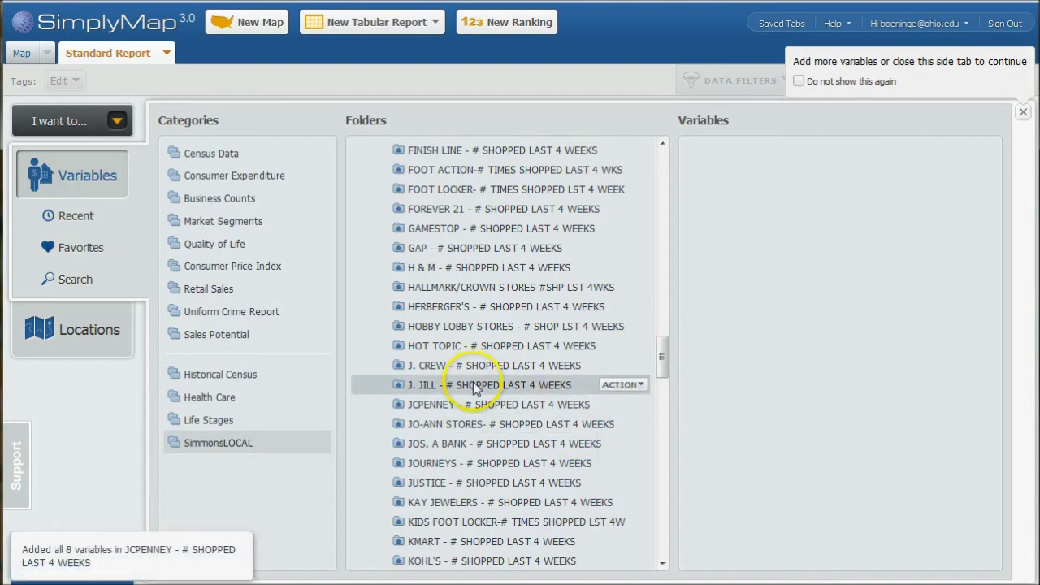
- Open the TARGET - # SHOPPED LAST 4 WEEKS folder to list its variables
scroll(474, 384, down, 6)
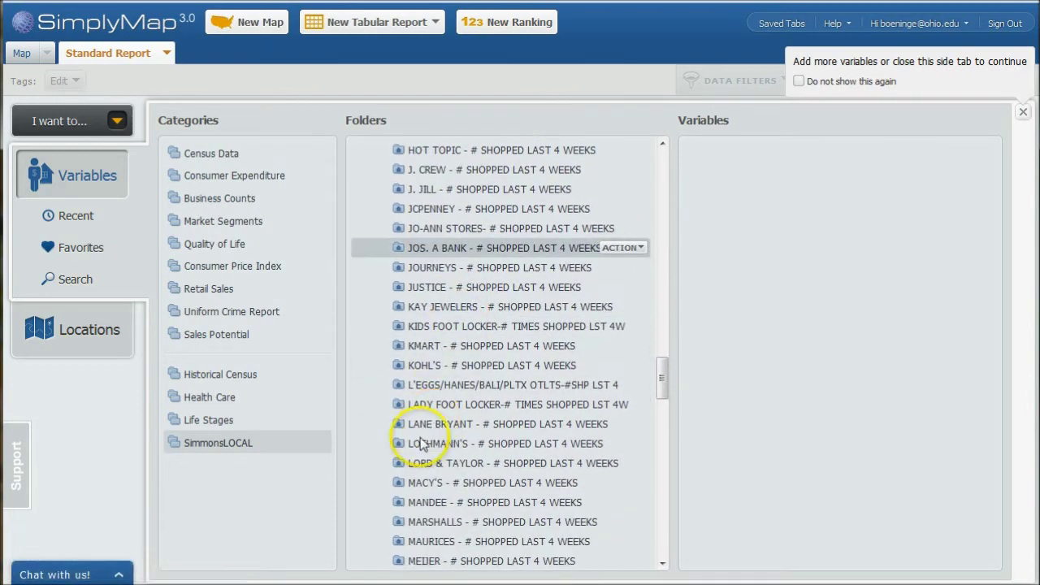
scroll(424, 363, down, 8)
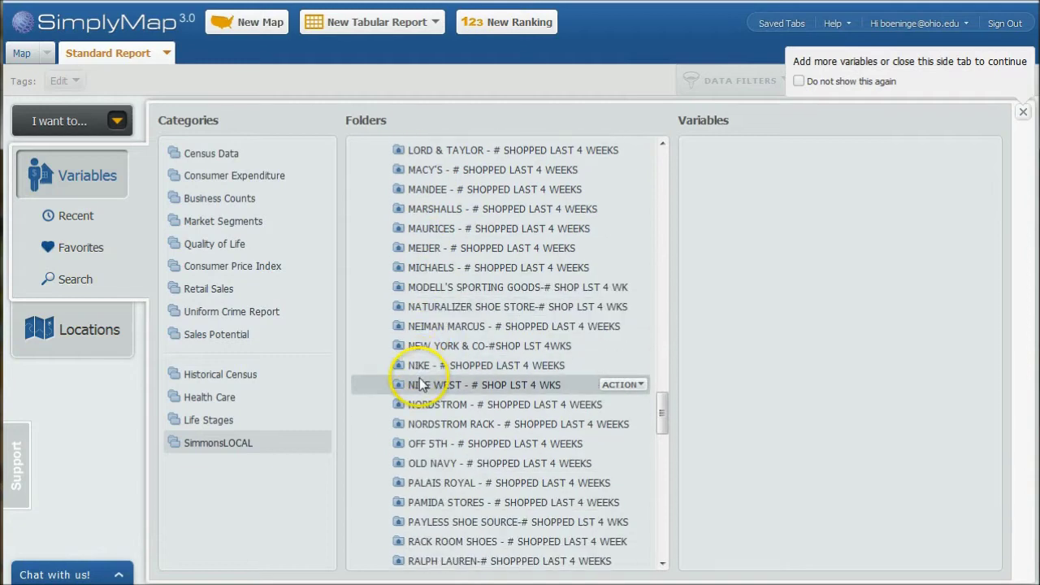
scroll(420, 384, down, 8)
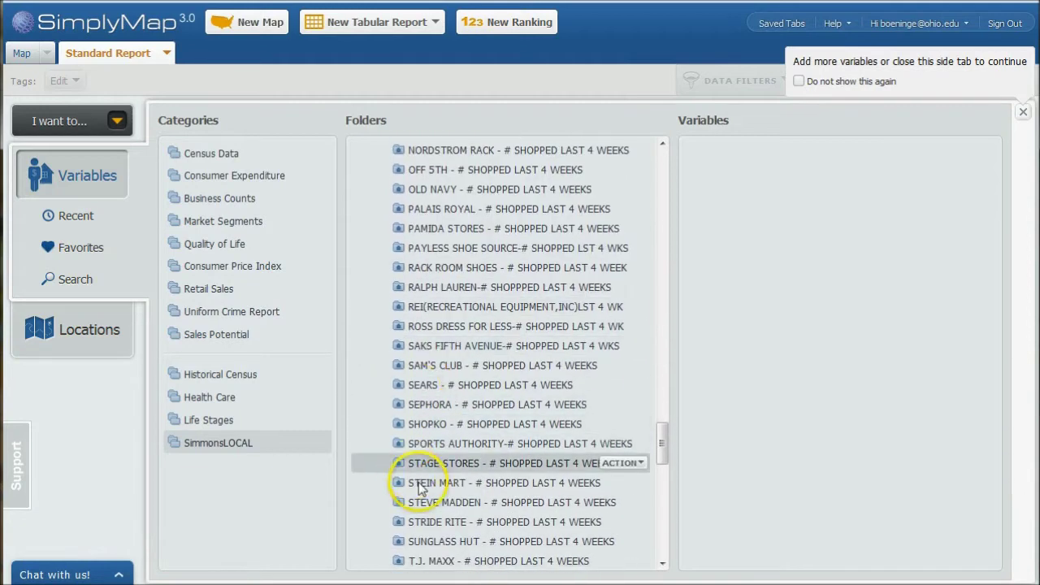
click(430, 483)
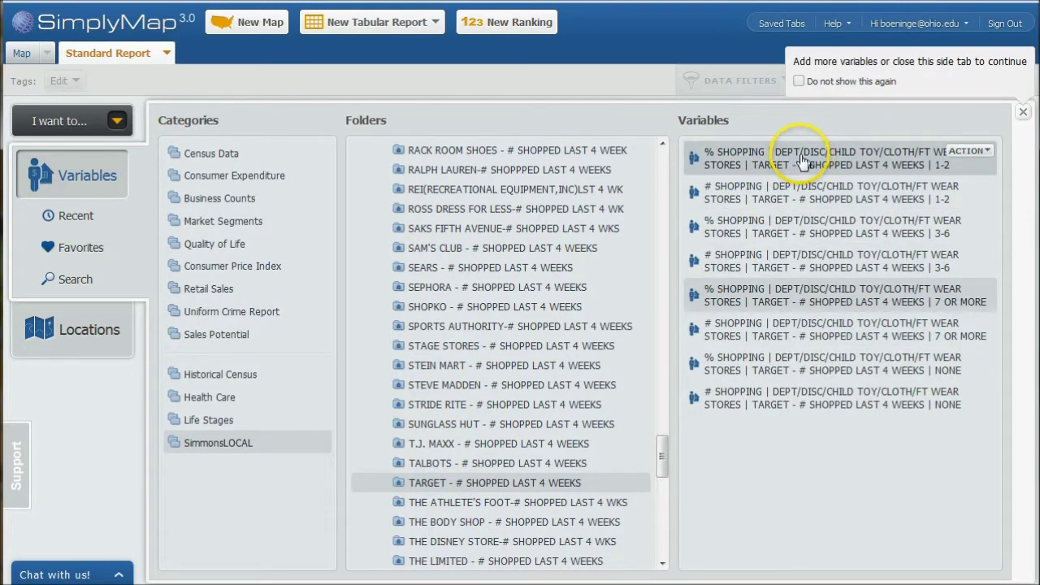
- Add Target's percent shopped 1-2 times and 3-6 times variables to the report
click(975, 150)
click(964, 173)
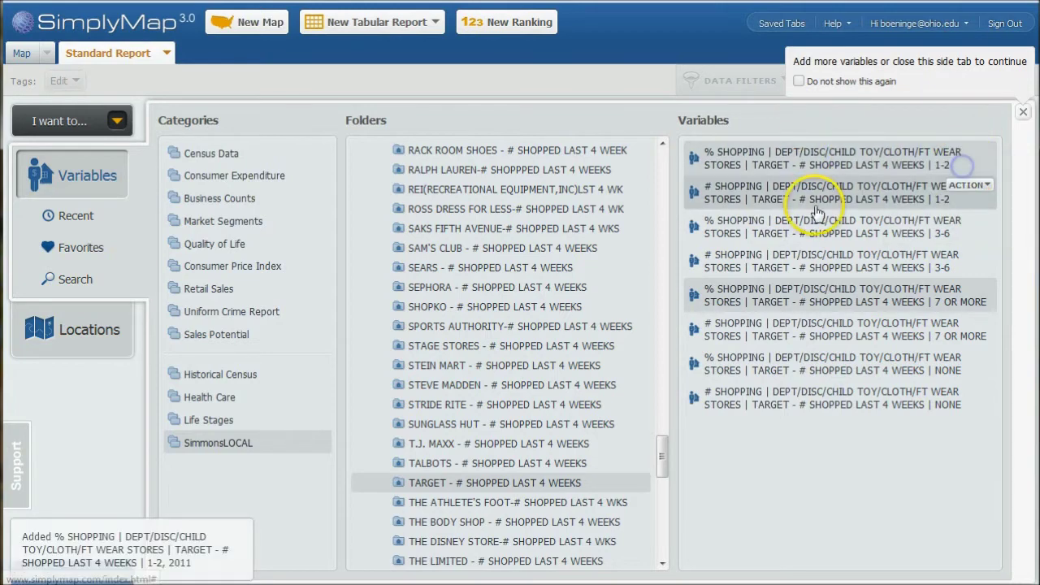
click(979, 220)
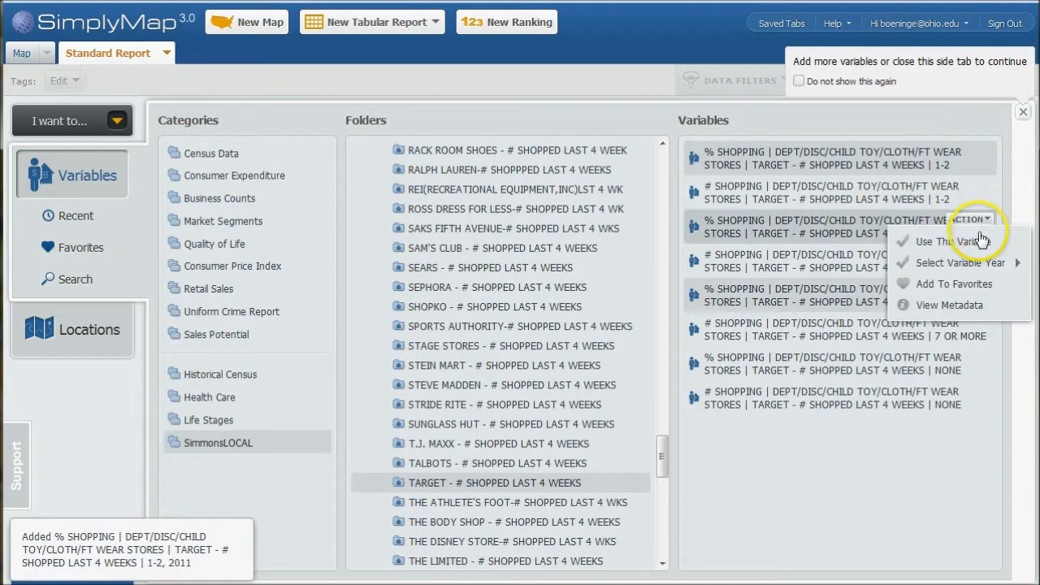
click(980, 240)
click(633, 368)
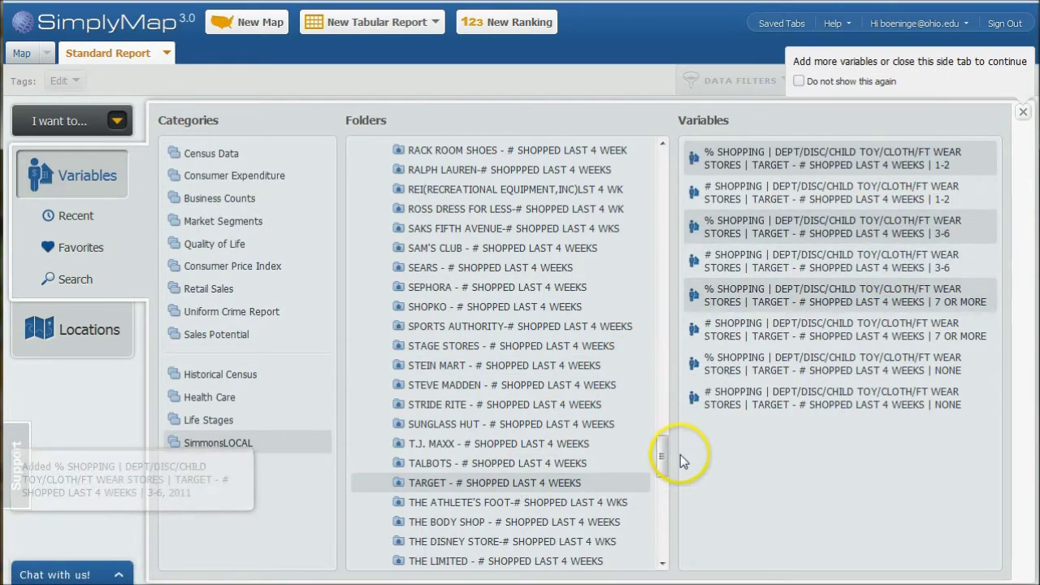
scroll(543, 421, down, 3)
scroll(545, 430, down, 1)
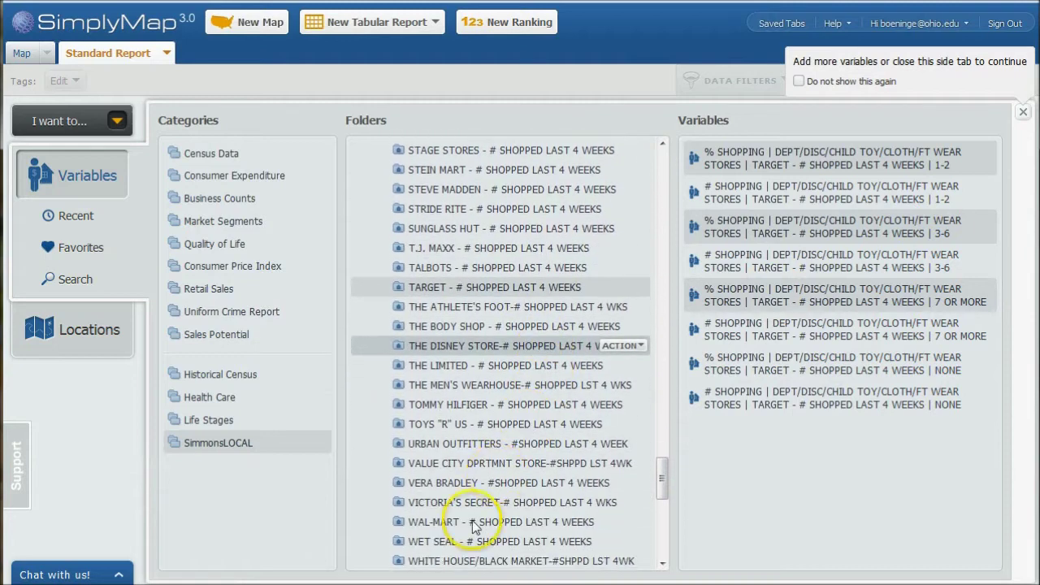
- Add Wal-Mart's percent shopped 1-2, 7-or-more and 3-6 times variables, then close the browser
click(454, 522)
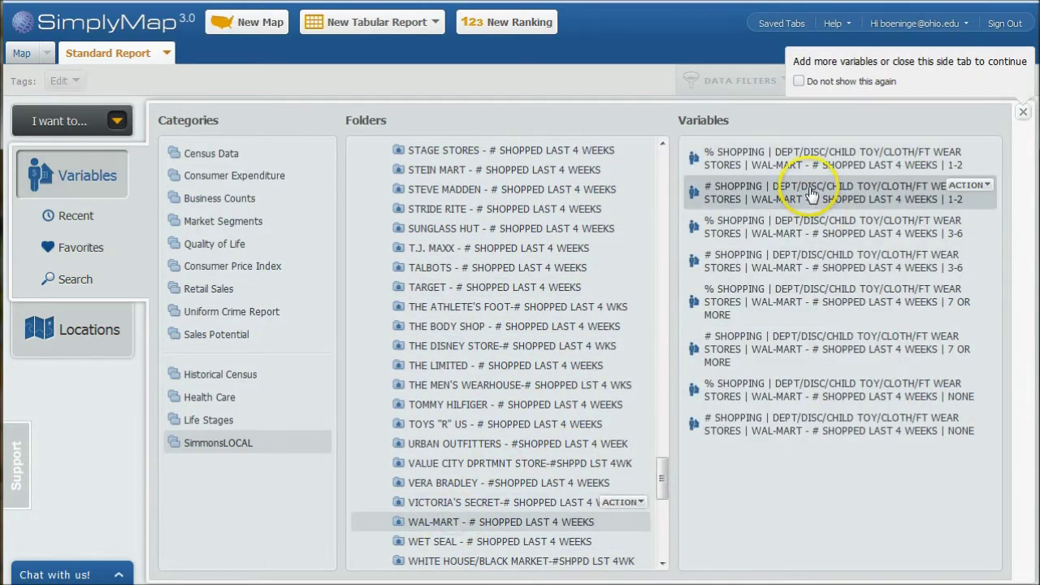
click(967, 152)
click(966, 175)
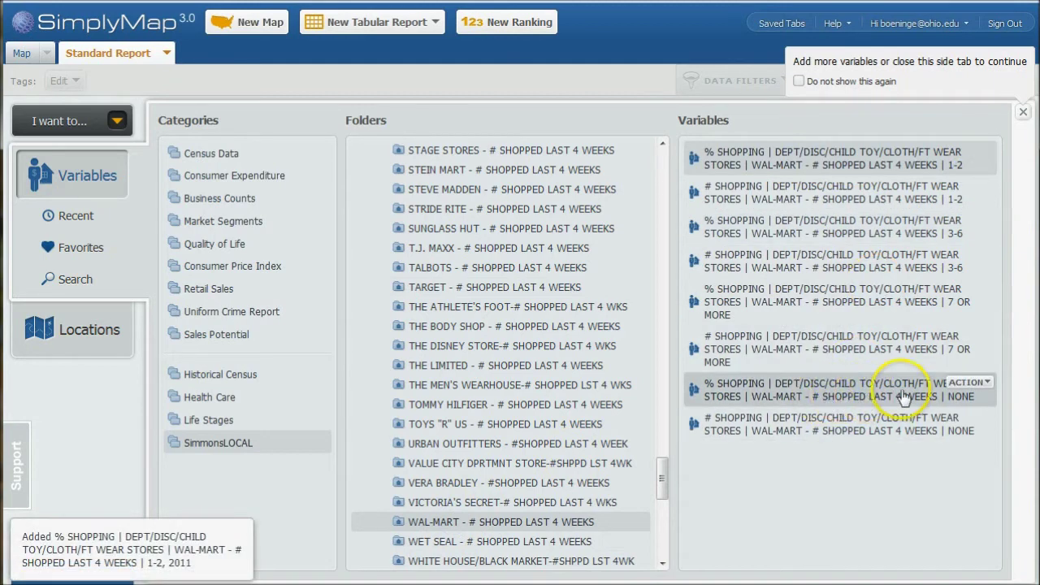
click(959, 293)
click(935, 312)
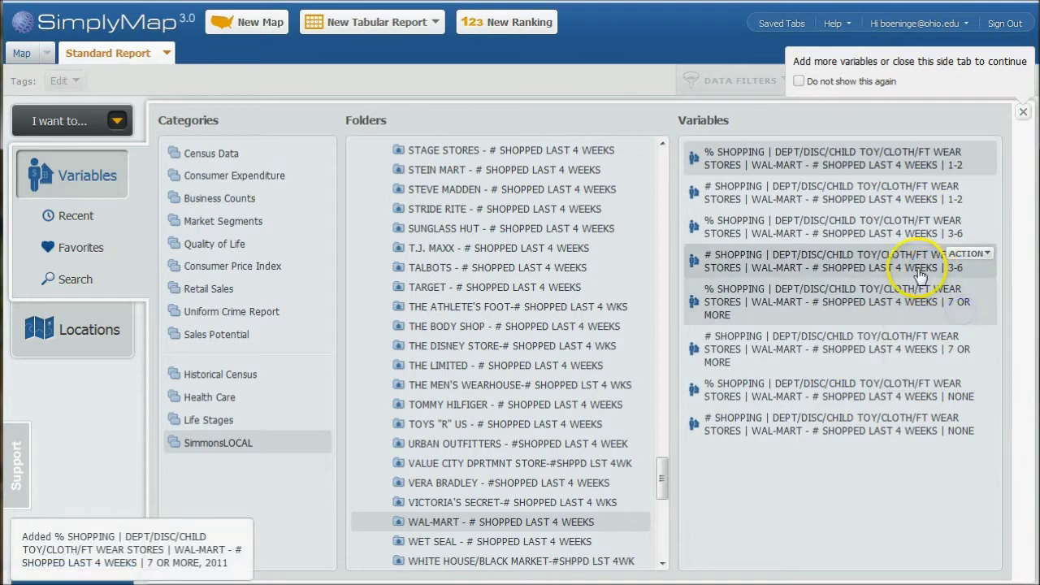
click(968, 219)
click(922, 241)
click(1023, 111)
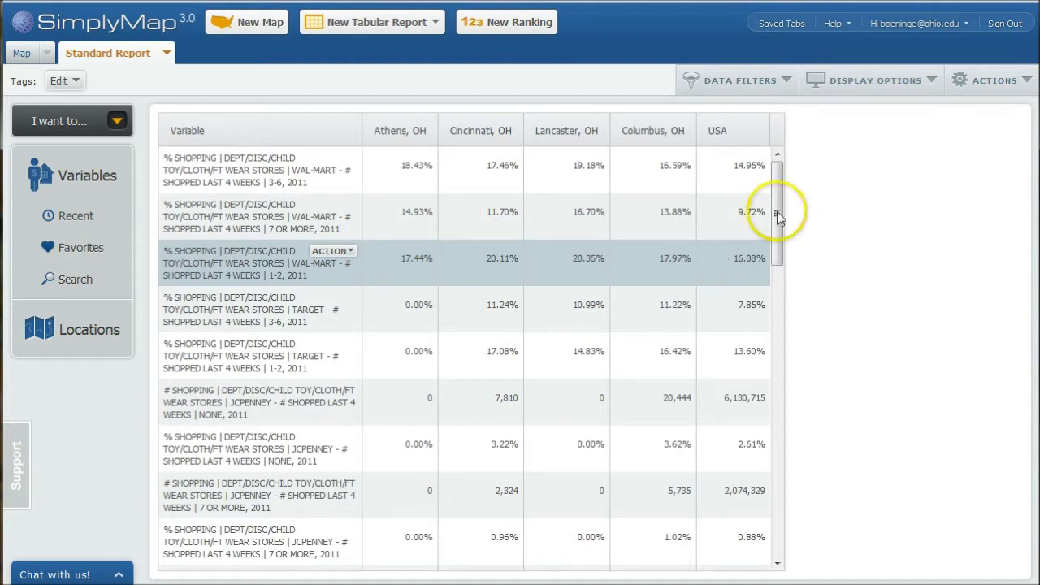
- Download the Standard Report as a CSV file via Actions > Download Report
click(1022, 83)
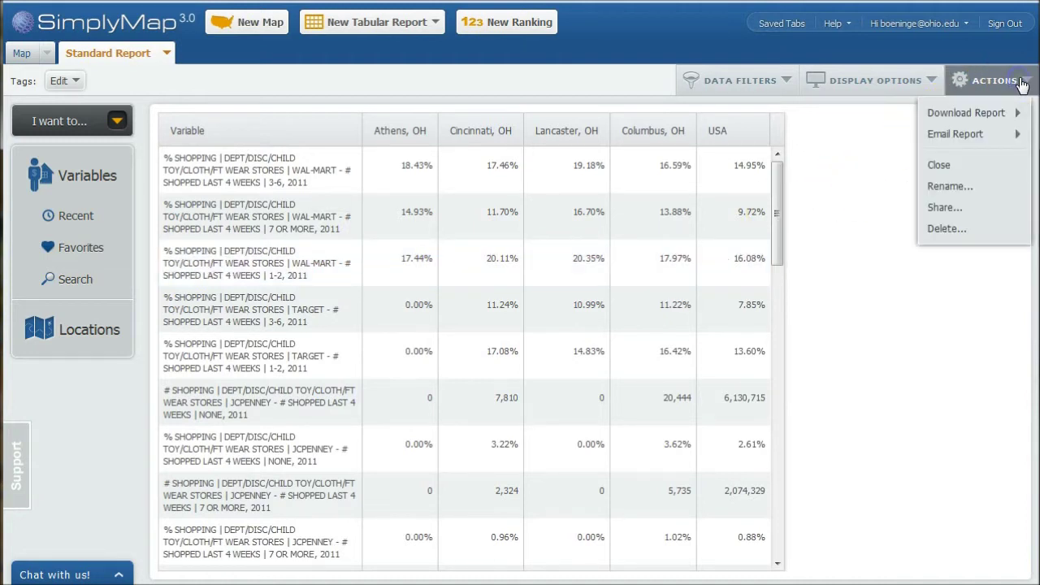
mouse_move(1006, 115)
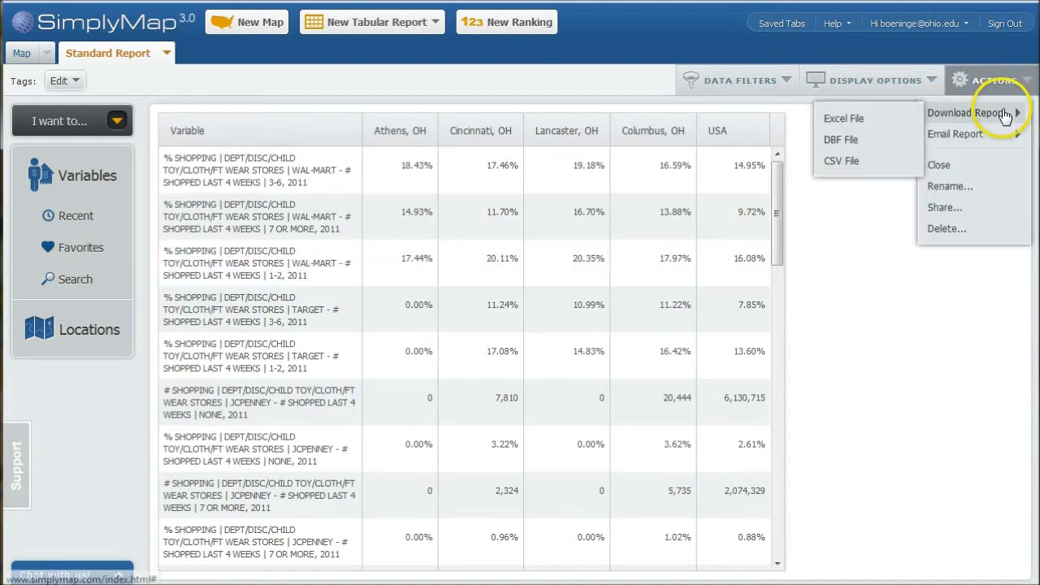
click(872, 174)
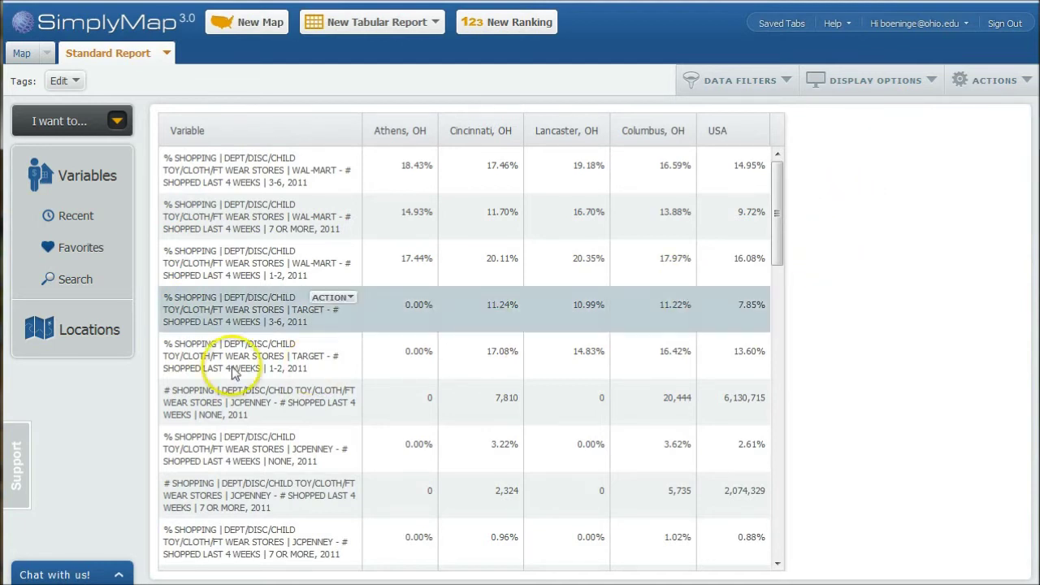
- Add % Population, 25 to 34 Years from Census Data > In 2010 Geographies > Age > Total to the report
click(73, 179)
click(208, 156)
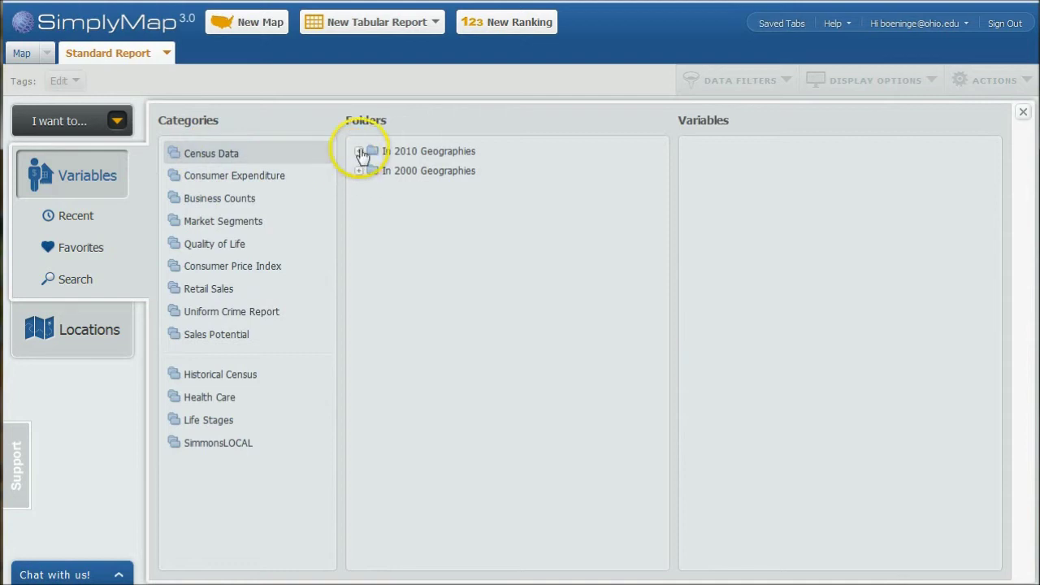
click(359, 152)
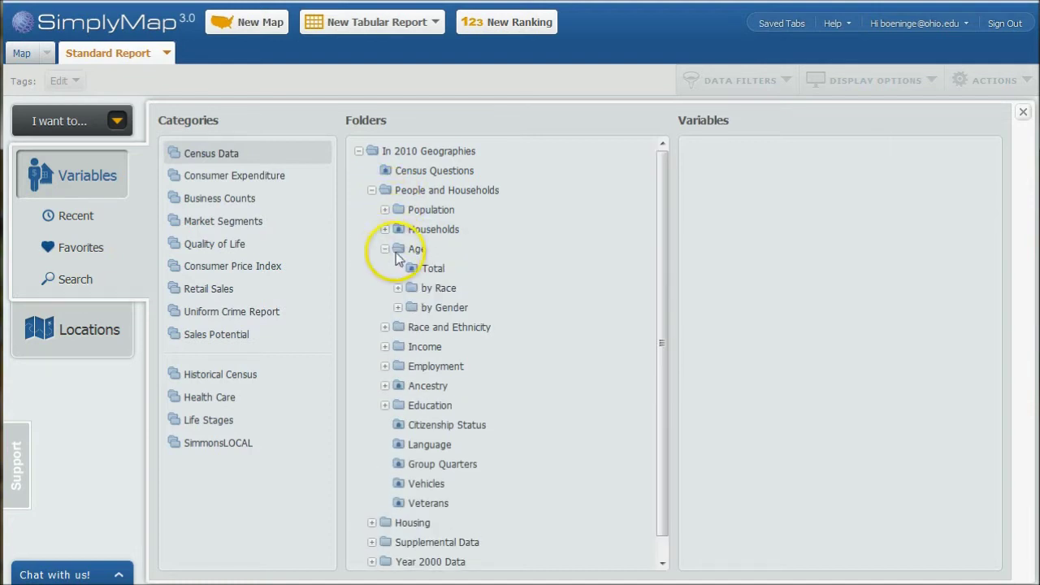
mouse_move(414, 269)
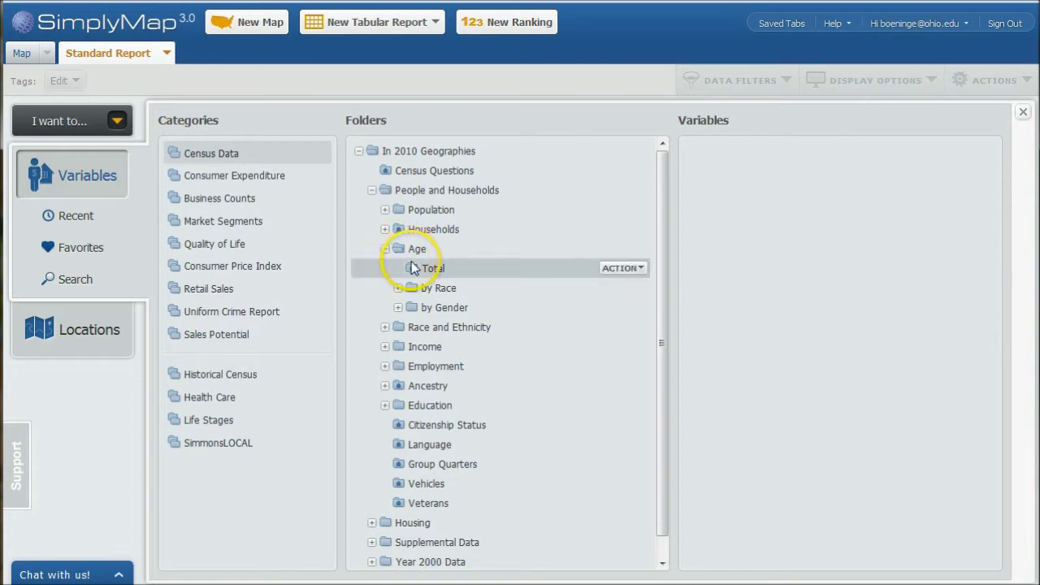
click(424, 270)
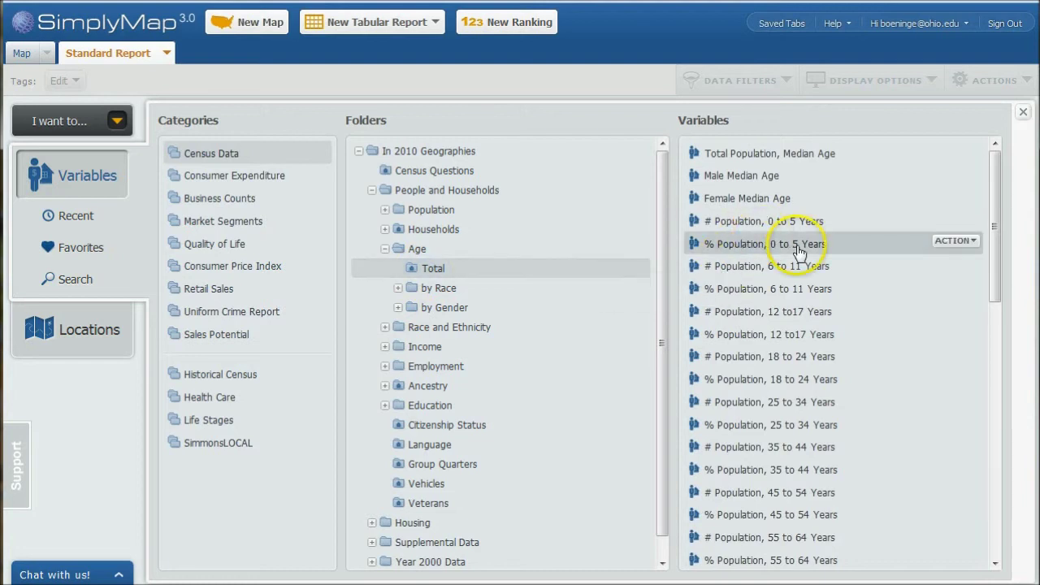
scroll(796, 296, down, 1)
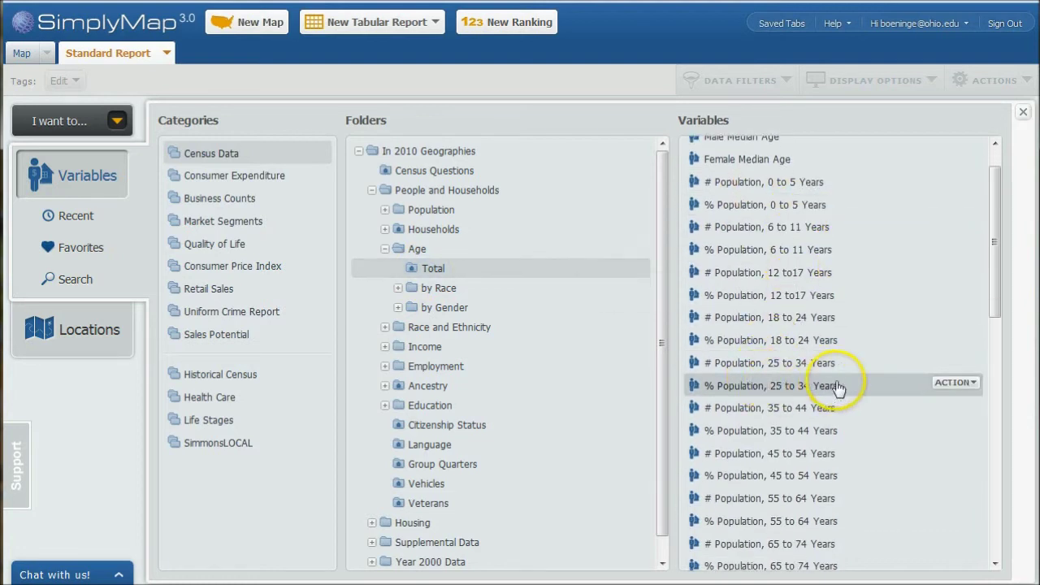
click(955, 383)
click(894, 405)
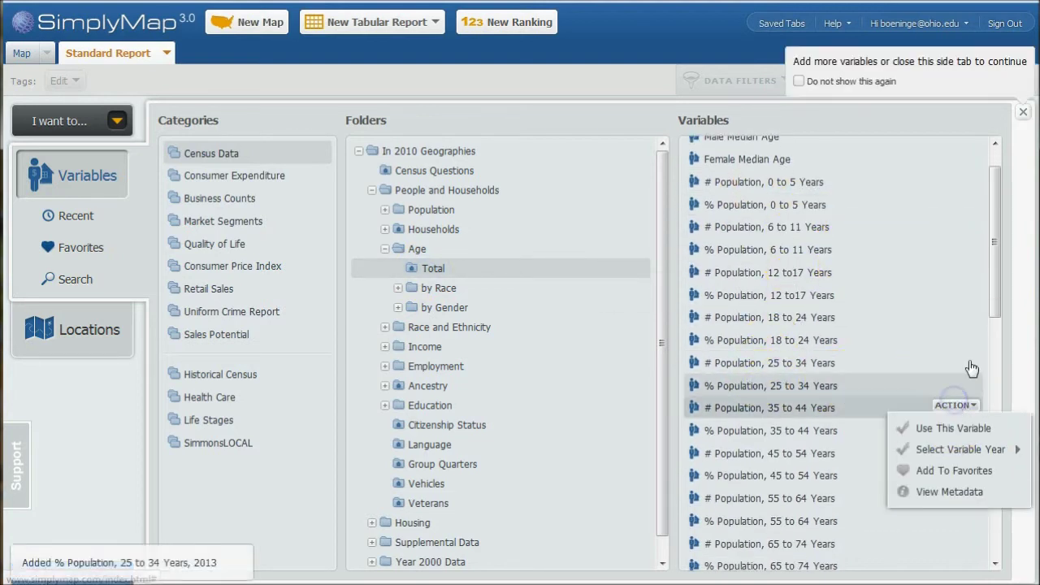
click(1024, 115)
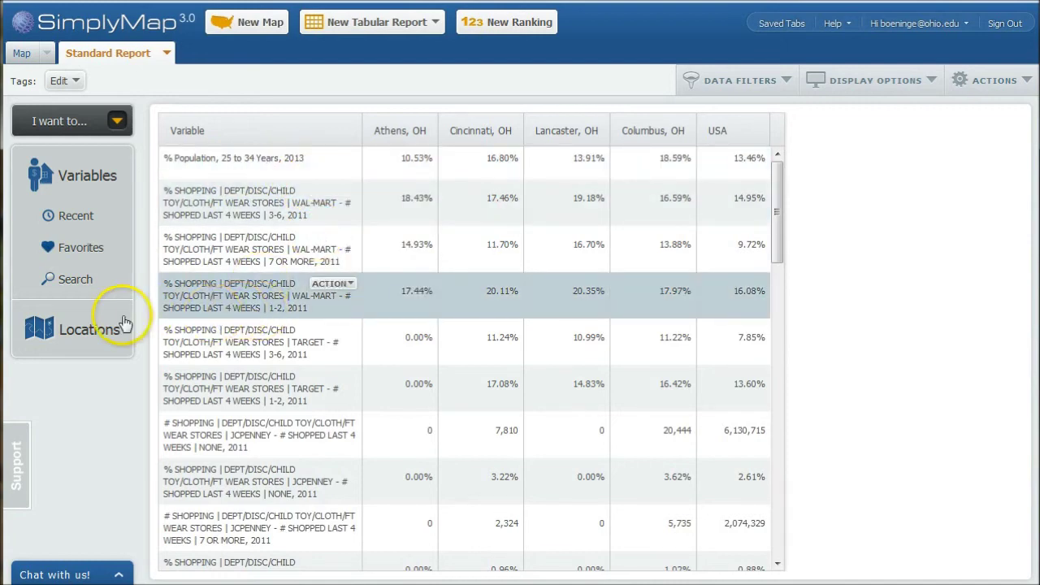
click(67, 215)
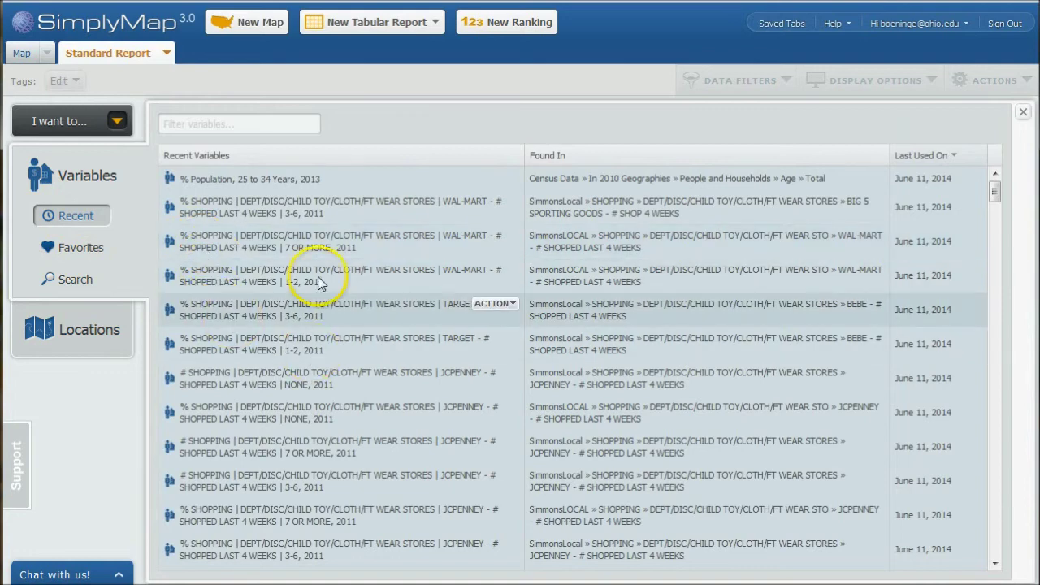
scroll(360, 313, down, 3)
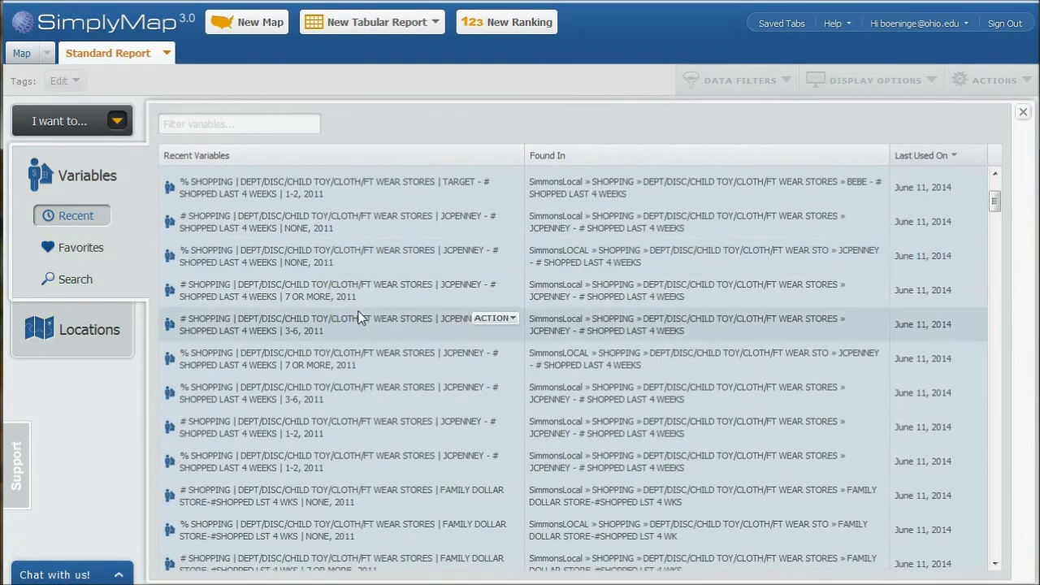
scroll(360, 317, up, 3)
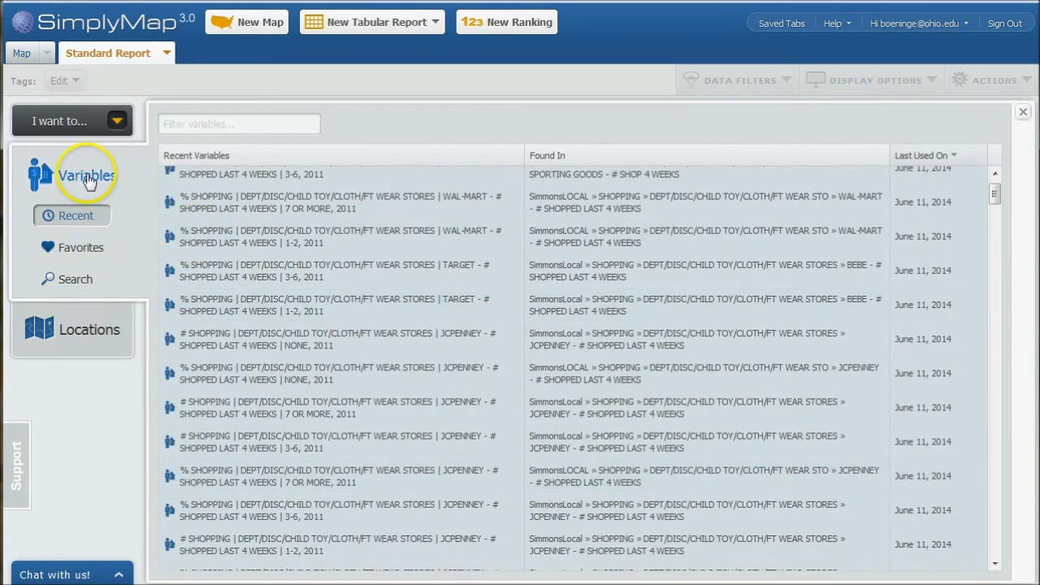
click(1022, 111)
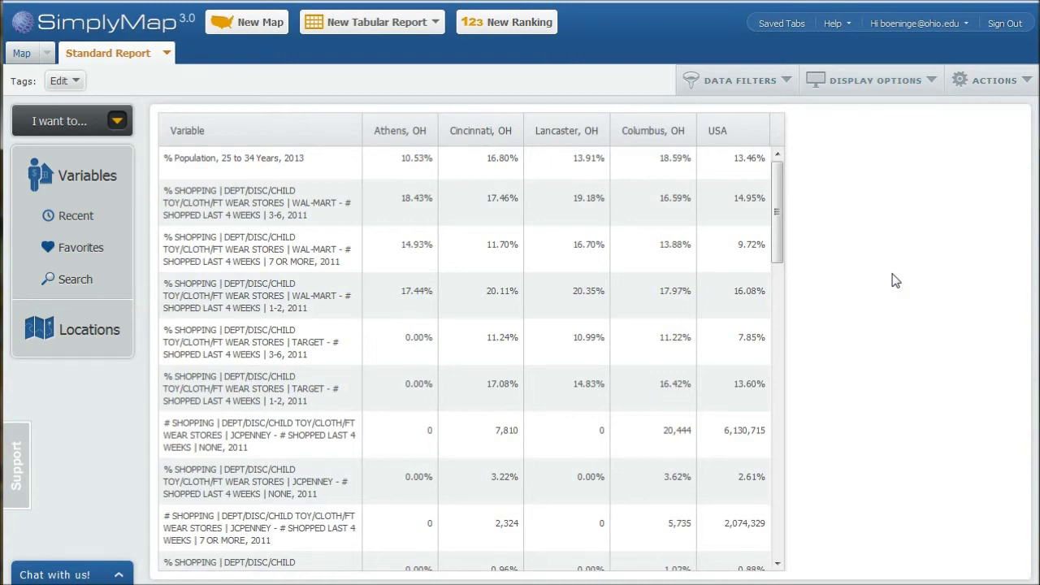
- Open the variable browser and scroll through the SimmonsLOCAL SHOPPING folders
click(82, 179)
click(236, 443)
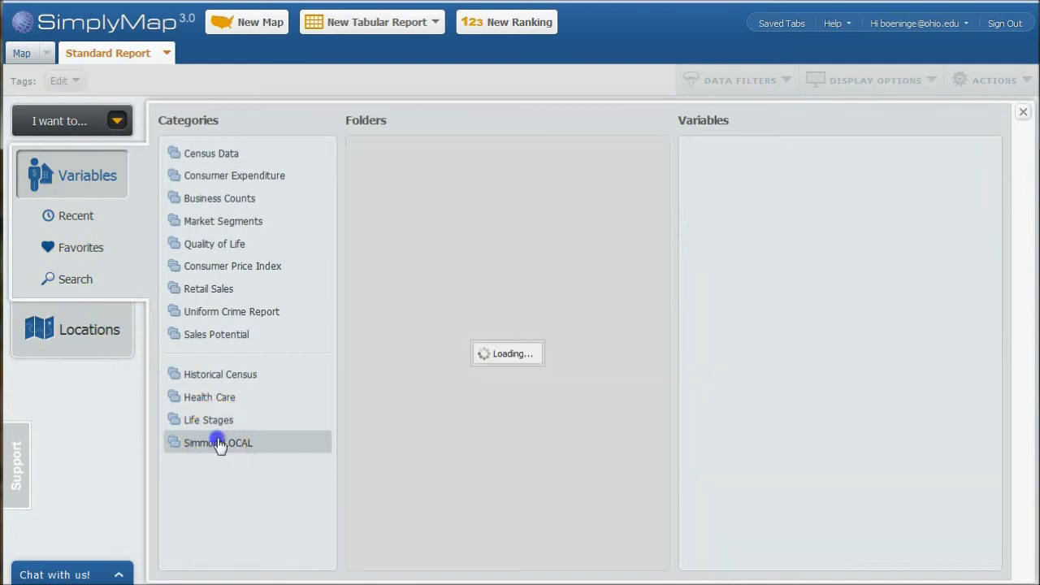
scroll(460, 331, down, 5)
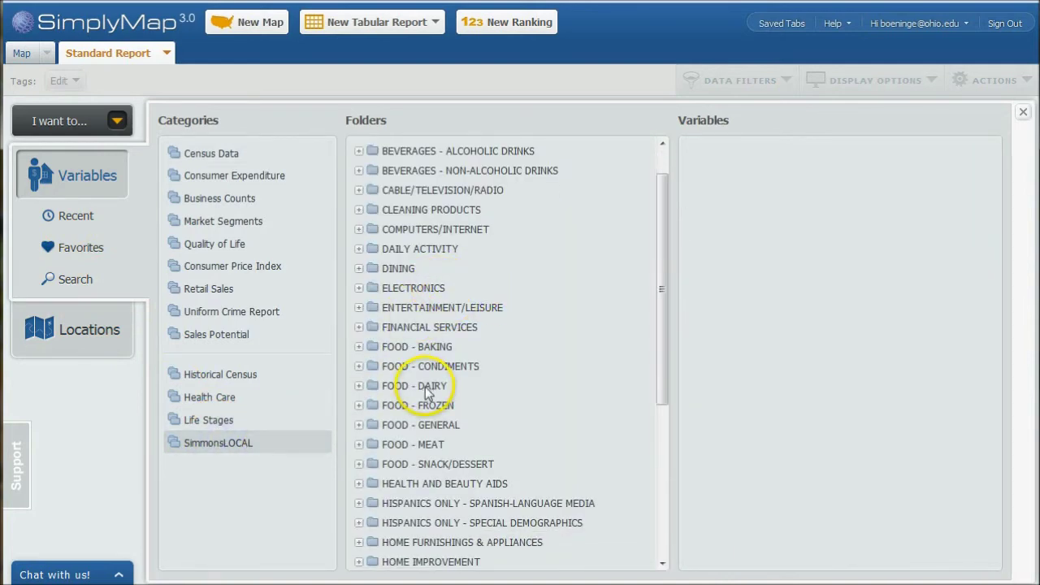
scroll(423, 374, down, 1)
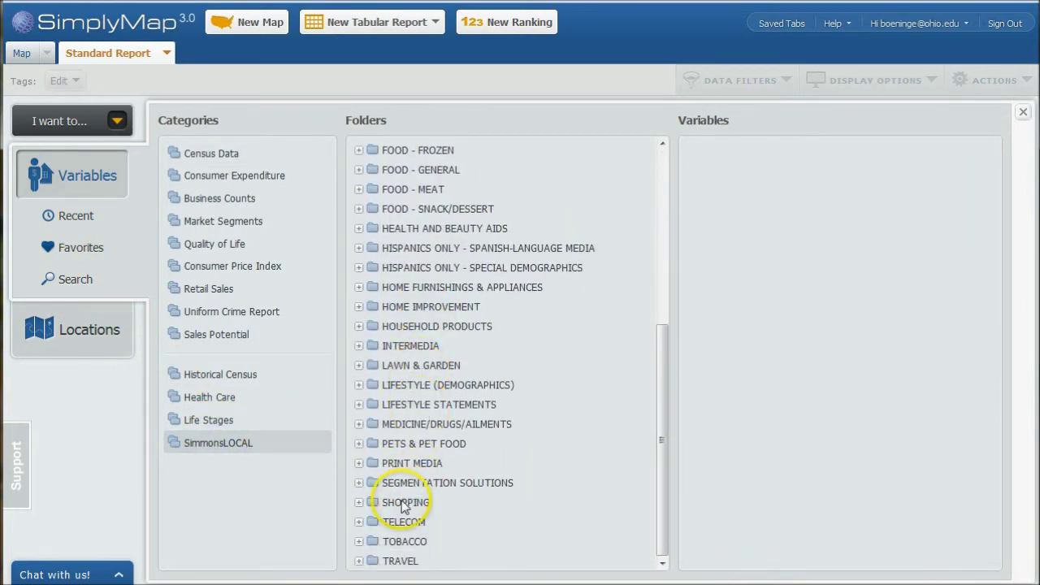
scroll(496, 366, down, 6)
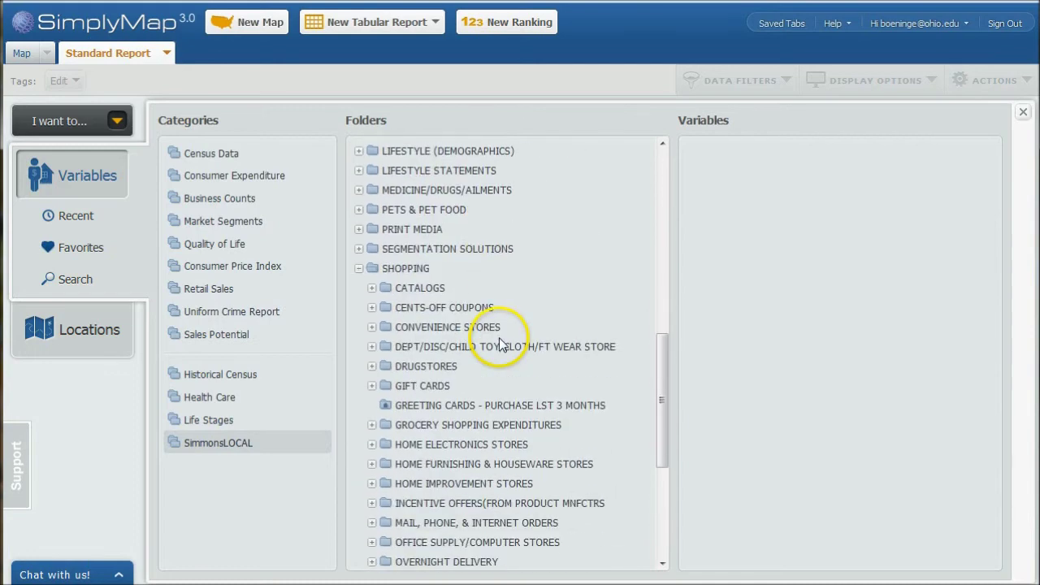
scroll(488, 366, down, 3)
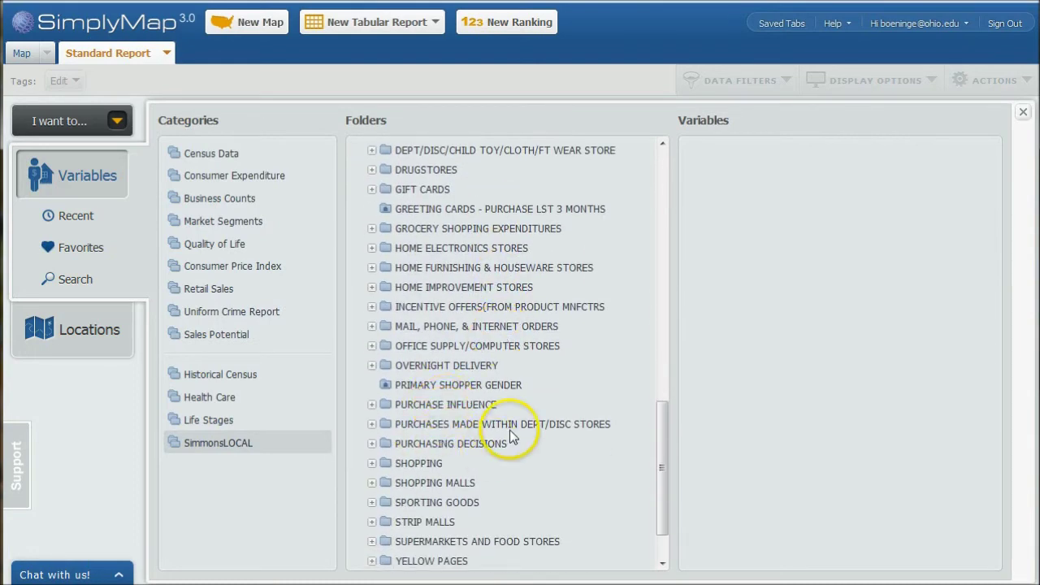
scroll(509, 434, down, 2)
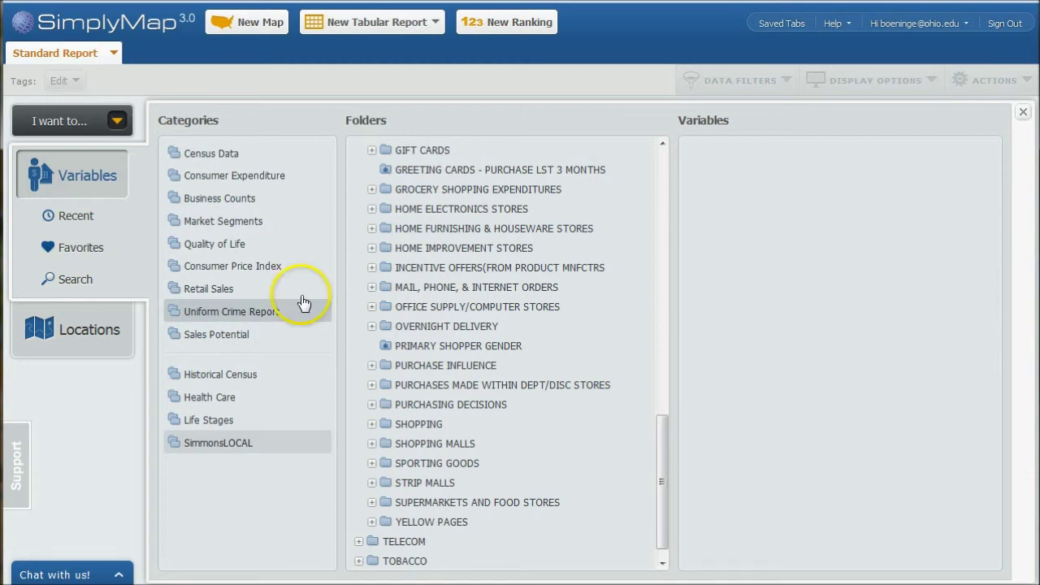
- Start a new map and browse down the SimmonsLOCAL variable folders
click(254, 31)
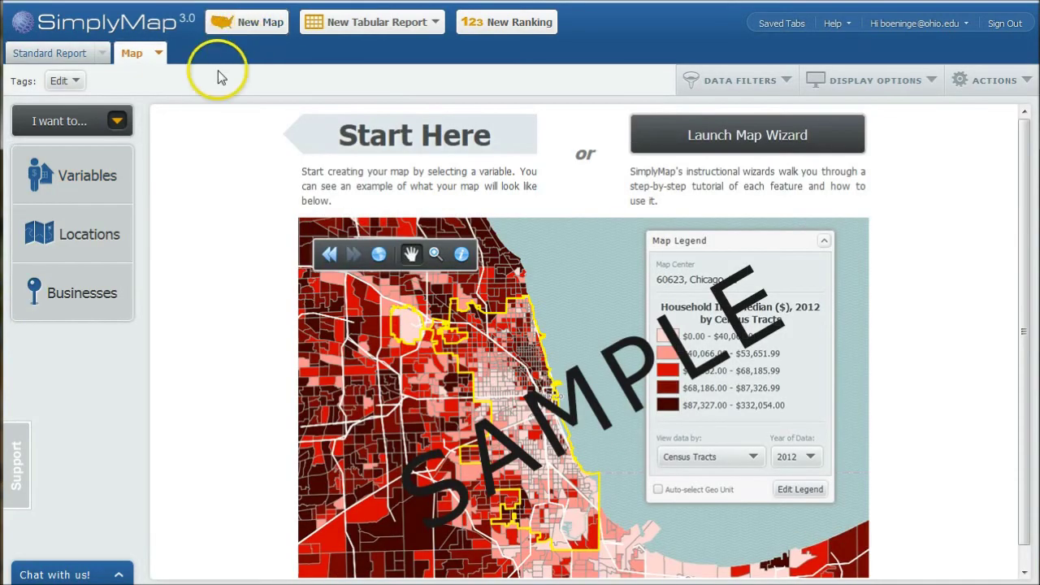
click(77, 175)
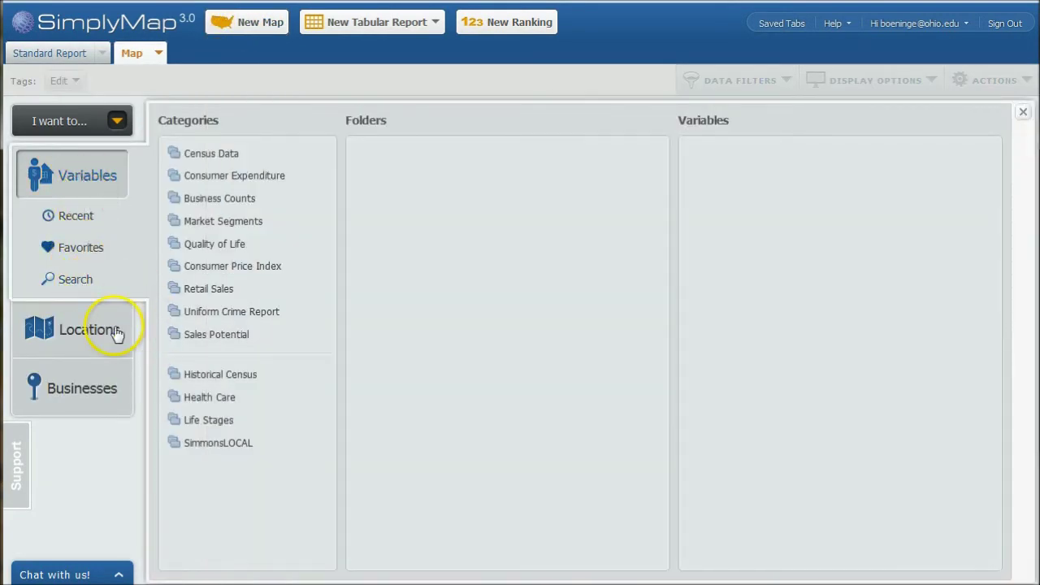
click(211, 450)
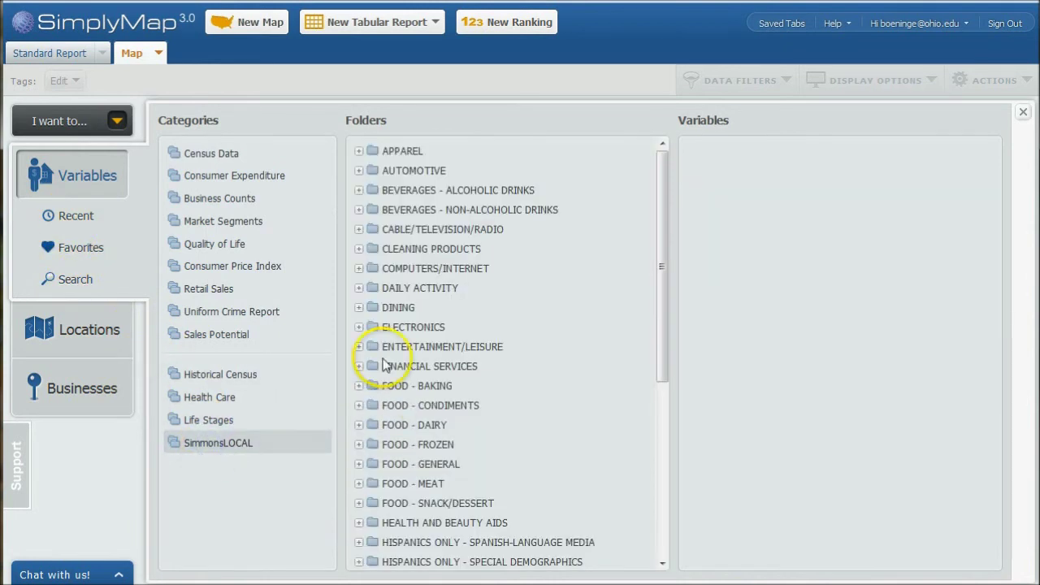
scroll(397, 352, down, 2)
scroll(398, 352, down, 5)
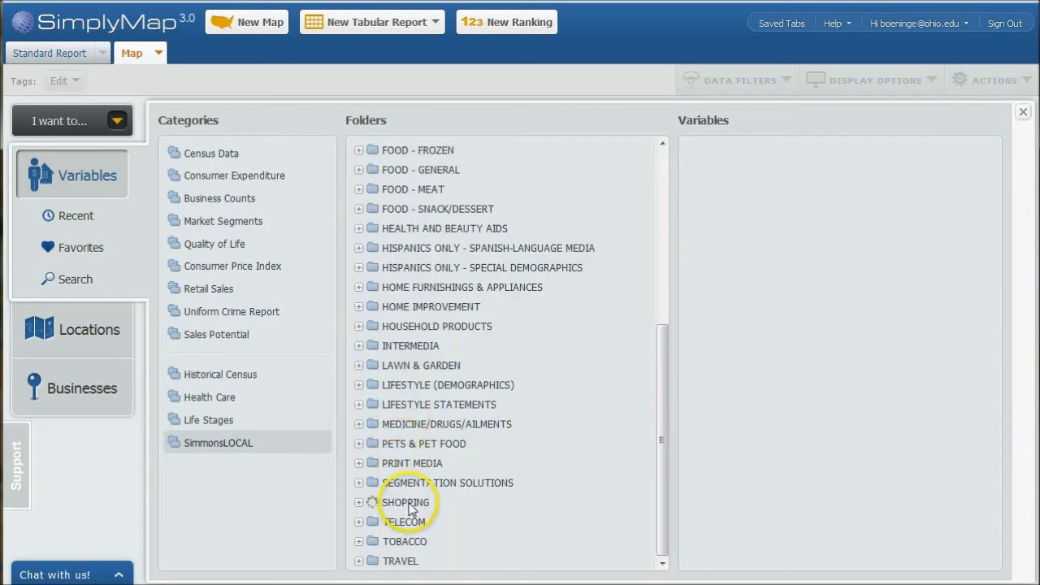
scroll(429, 395, down, 8)
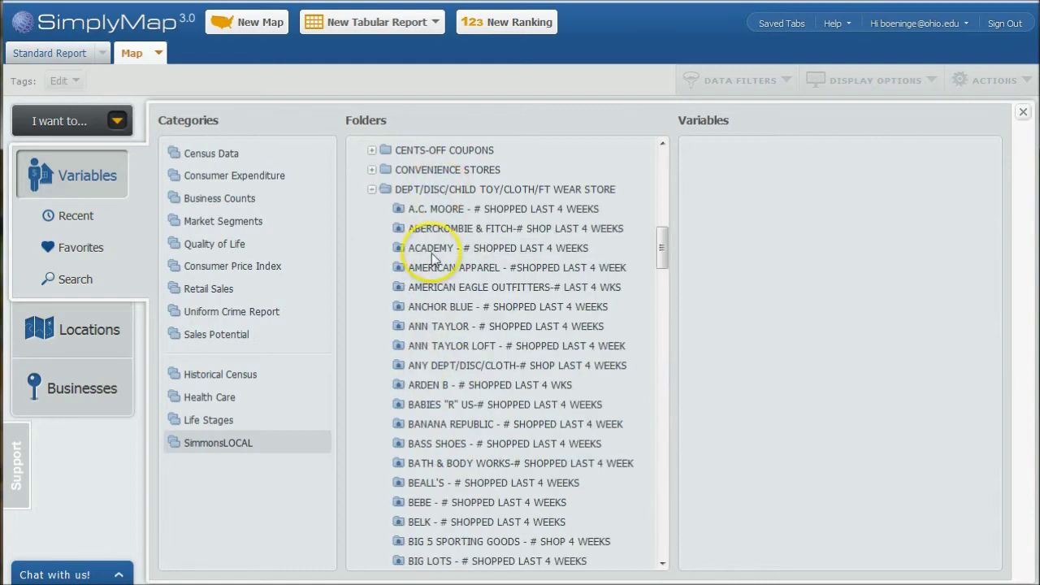
scroll(479, 390, down, 15)
scroll(509, 455, down, 13)
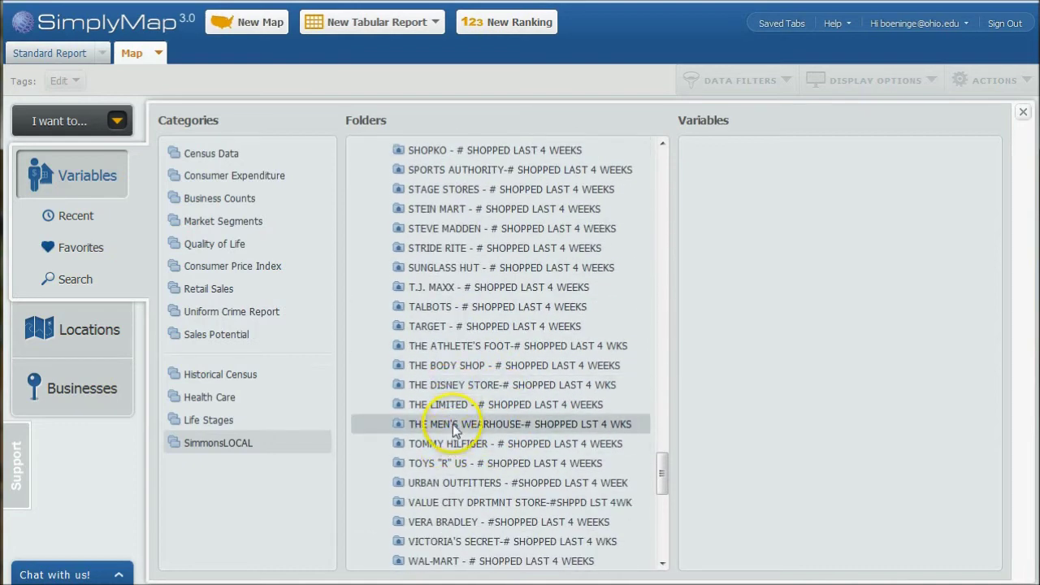
scroll(439, 365, down, 1)
- Add Target's percent shopped 3-6 times variable to the map and close the browser
click(435, 288)
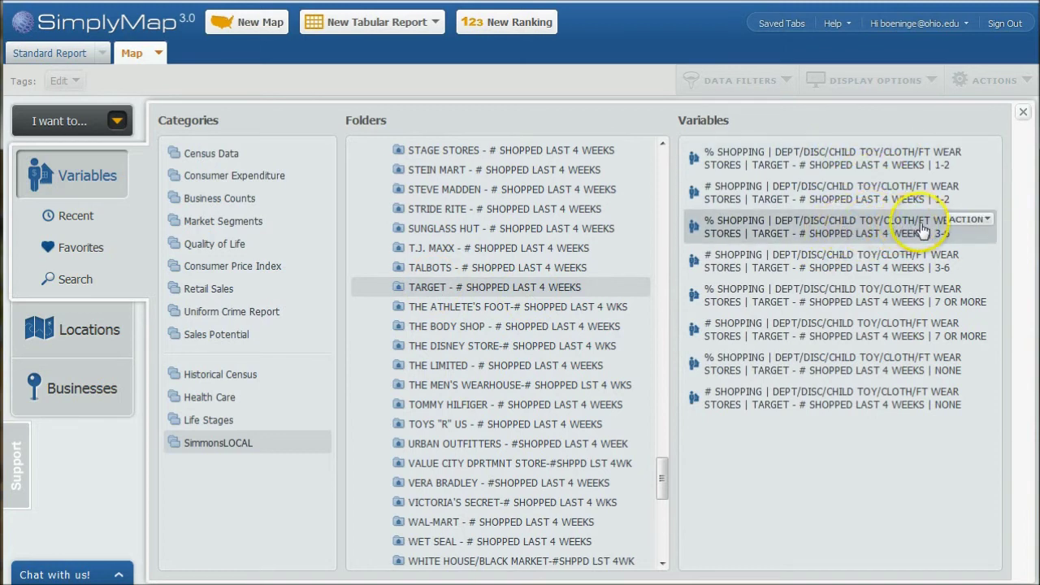
click(966, 219)
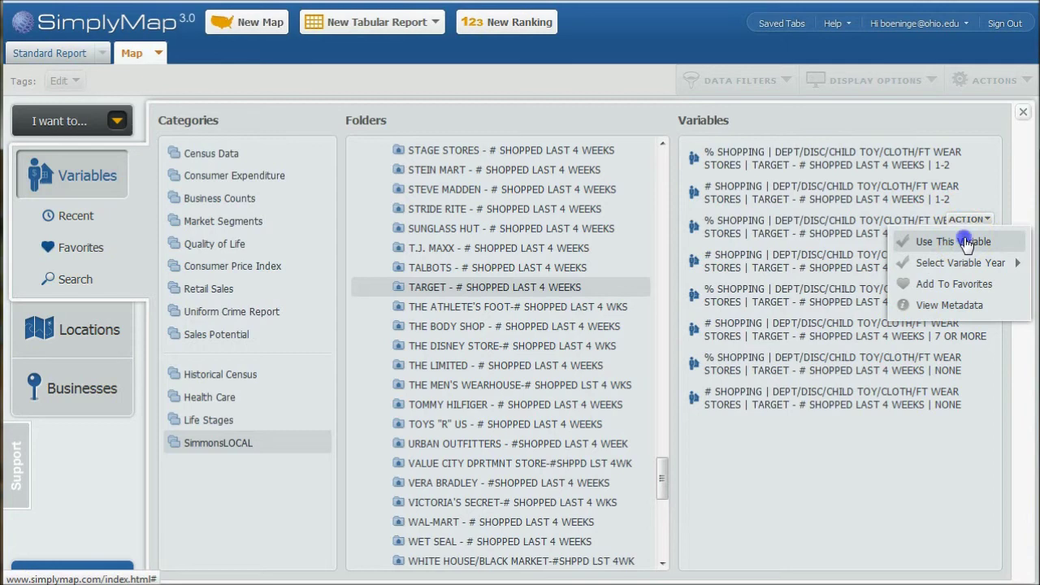
click(966, 244)
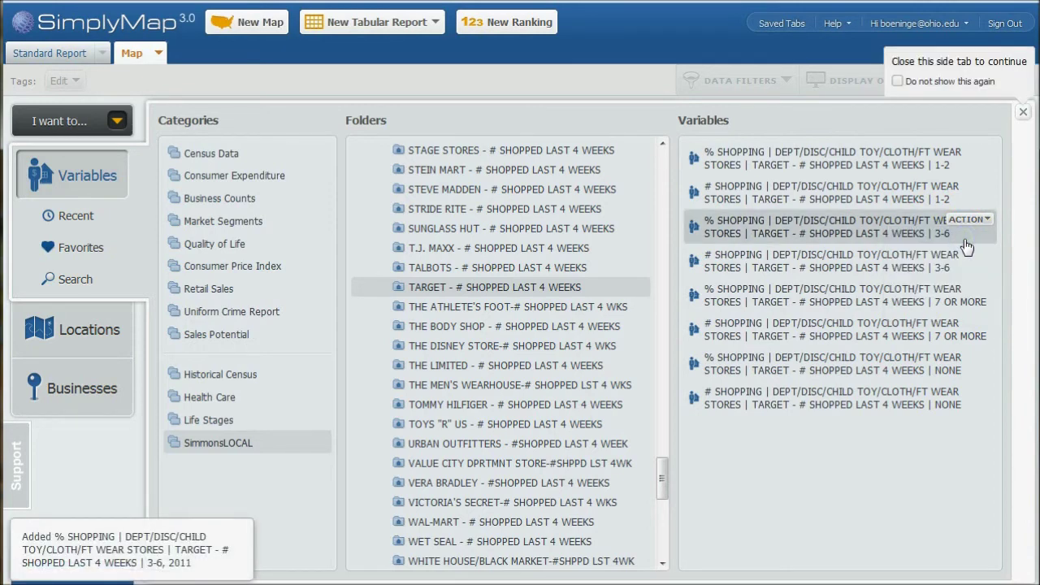
click(1023, 111)
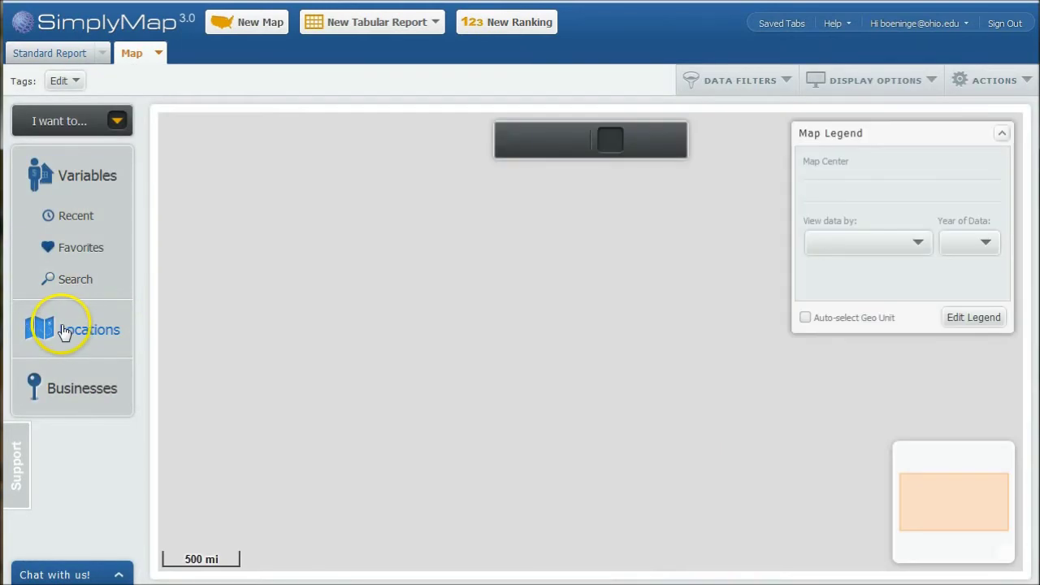
- Set the map location to the state of Ohio, found by States, and close the location chooser
click(64, 329)
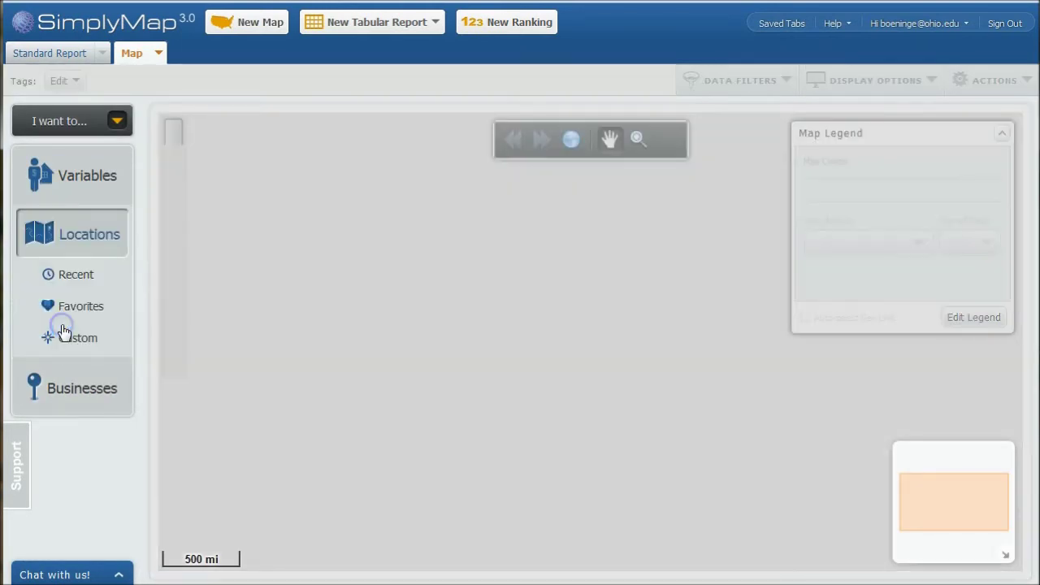
click(360, 152)
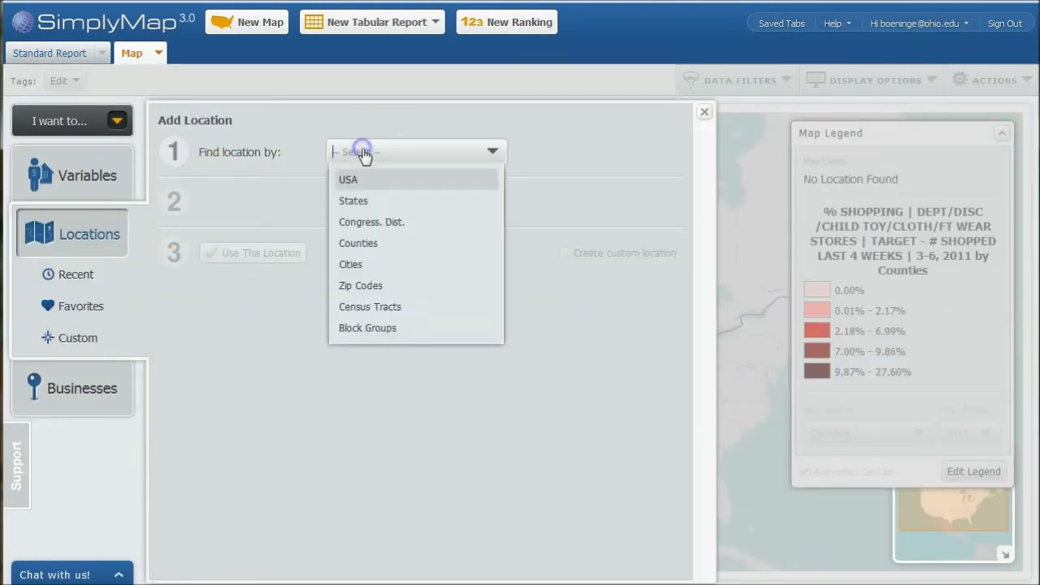
click(353, 201)
click(357, 207)
text(ohio)
click(356, 234)
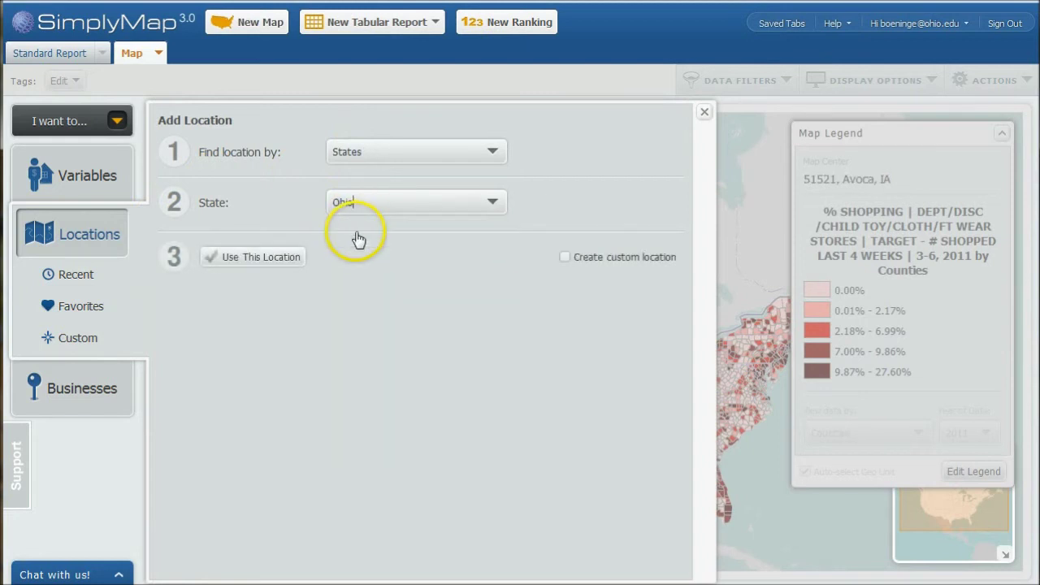
click(276, 258)
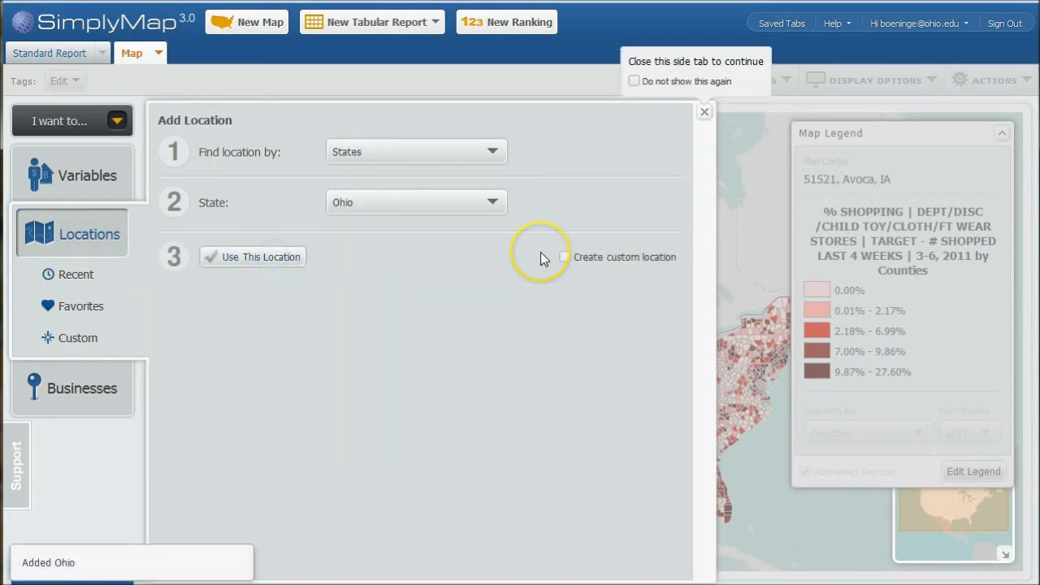
click(705, 113)
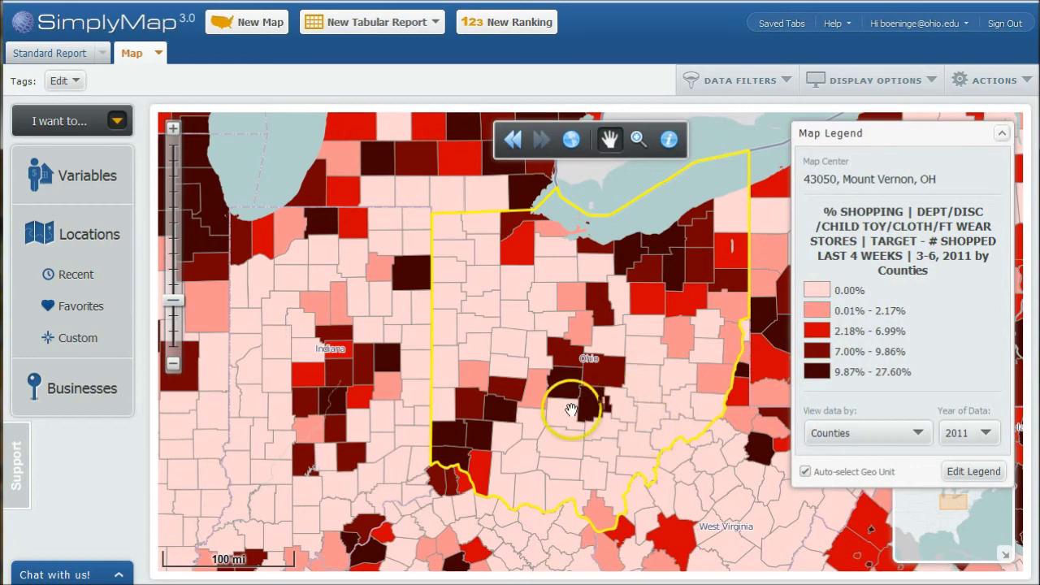
- Search businesses whose legal name contains 'target', name the search TargetStores, and plot the results
click(78, 391)
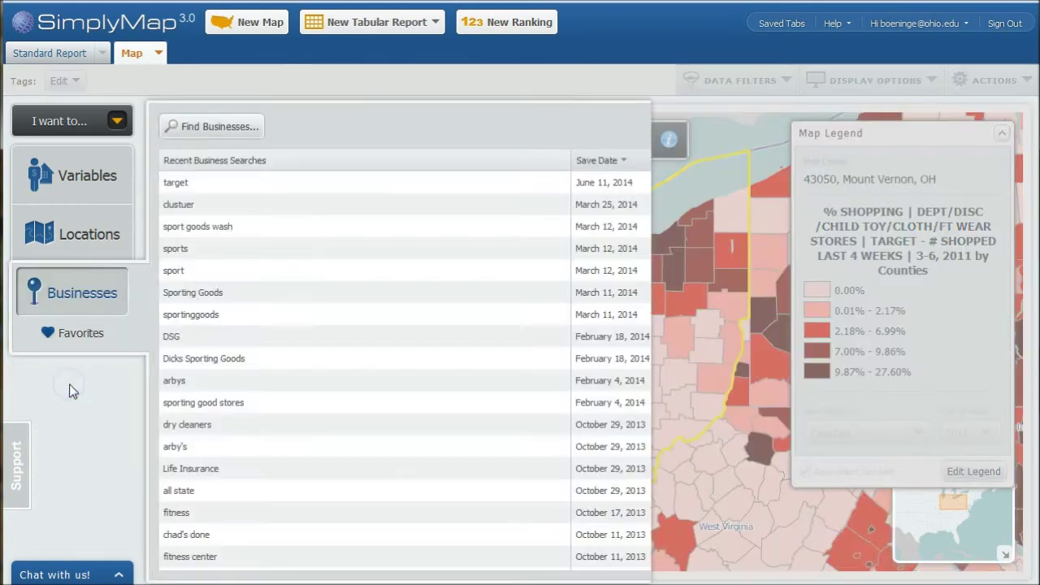
click(200, 128)
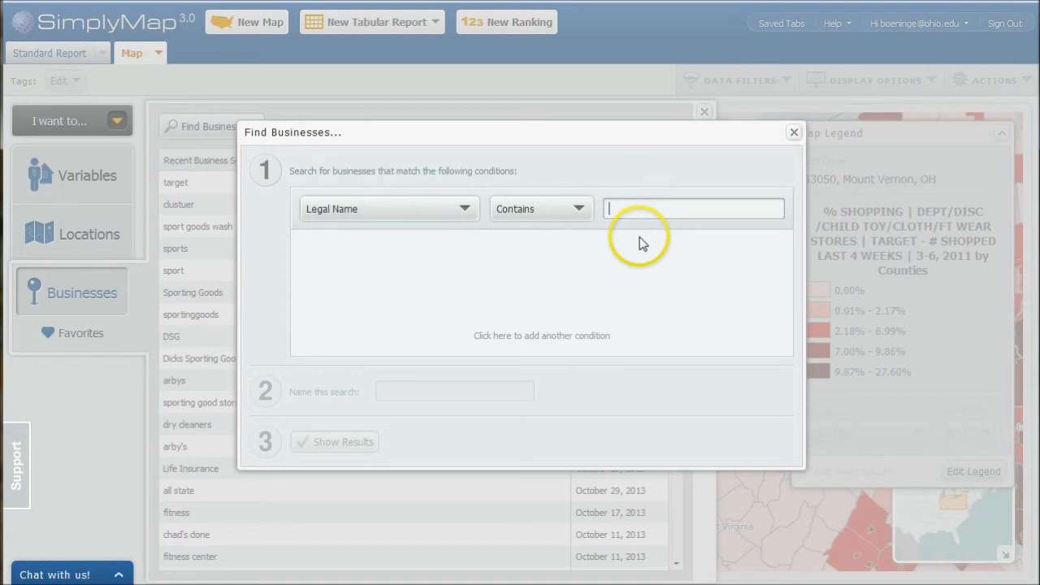
text(target)
click(400, 395)
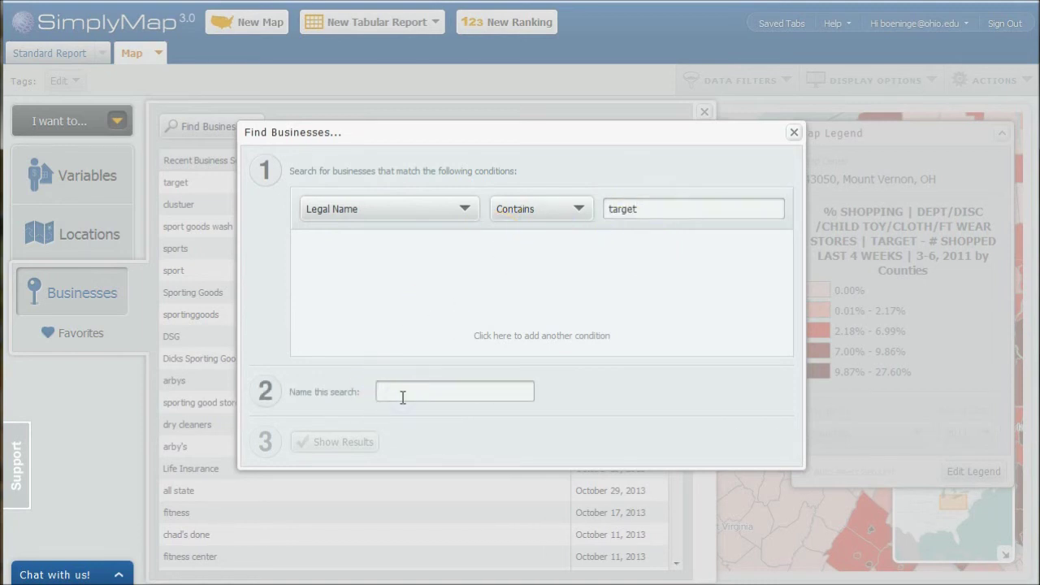
text(TargetStores)
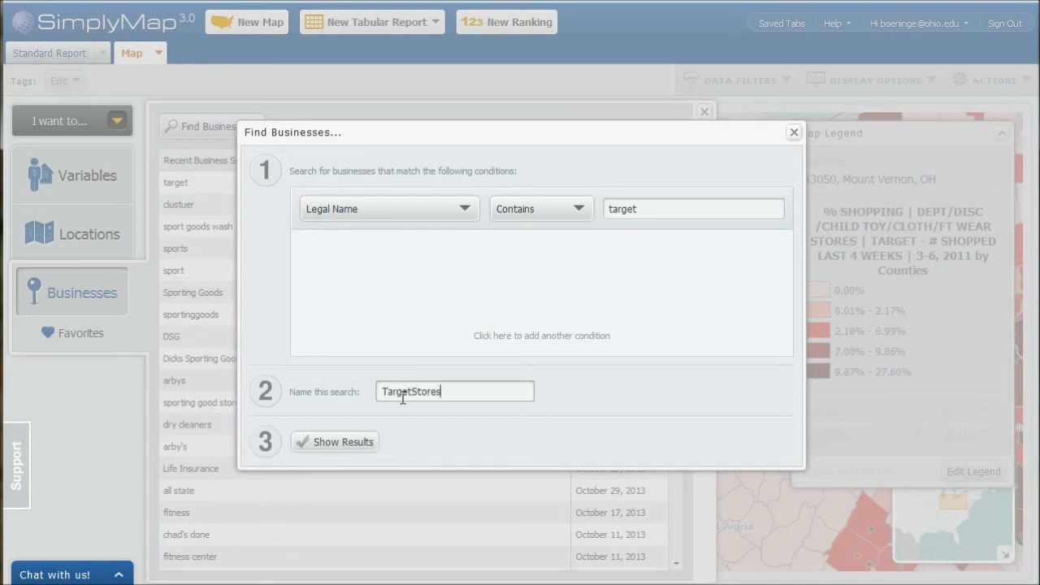
click(357, 445)
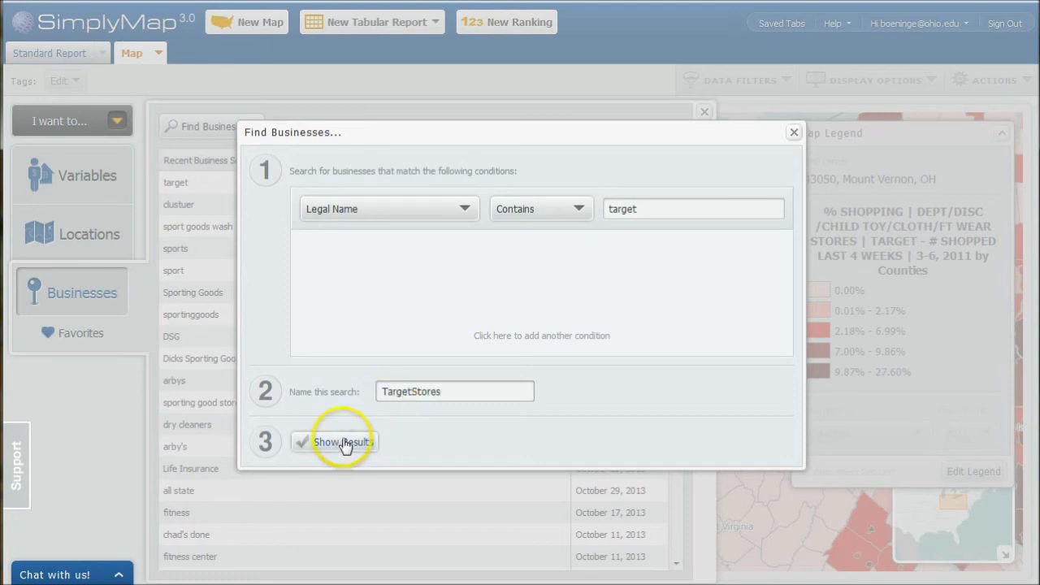
click(345, 444)
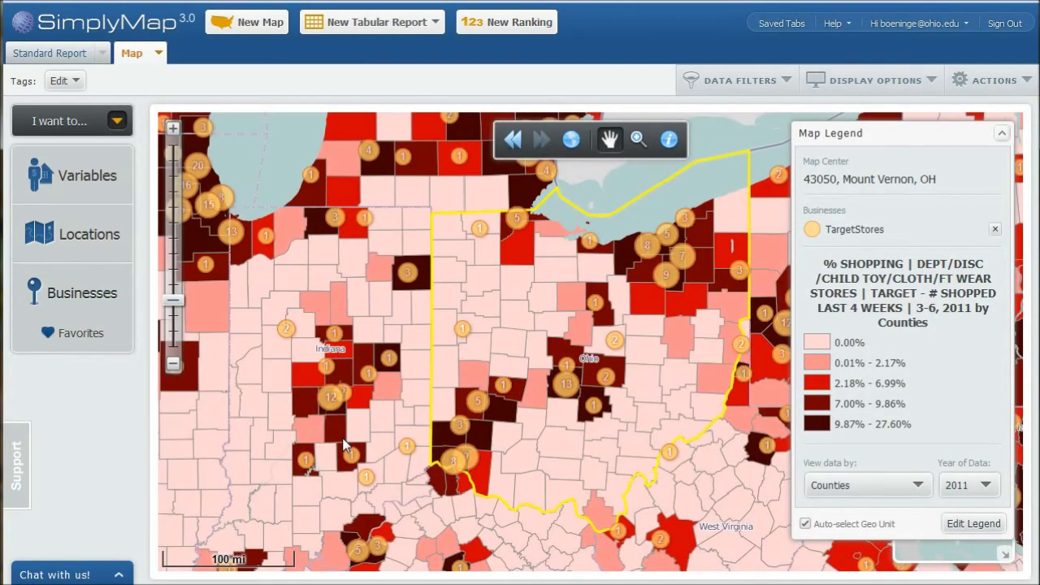
- Read the info popups for the Target markers near Lancaster, Howard and Hubbard
click(594, 405)
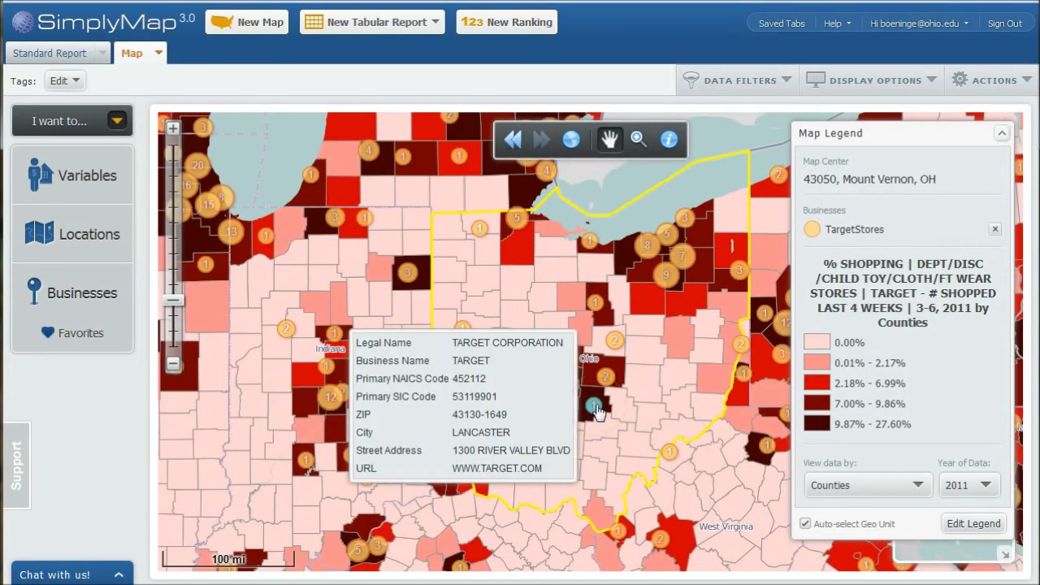
click(615, 344)
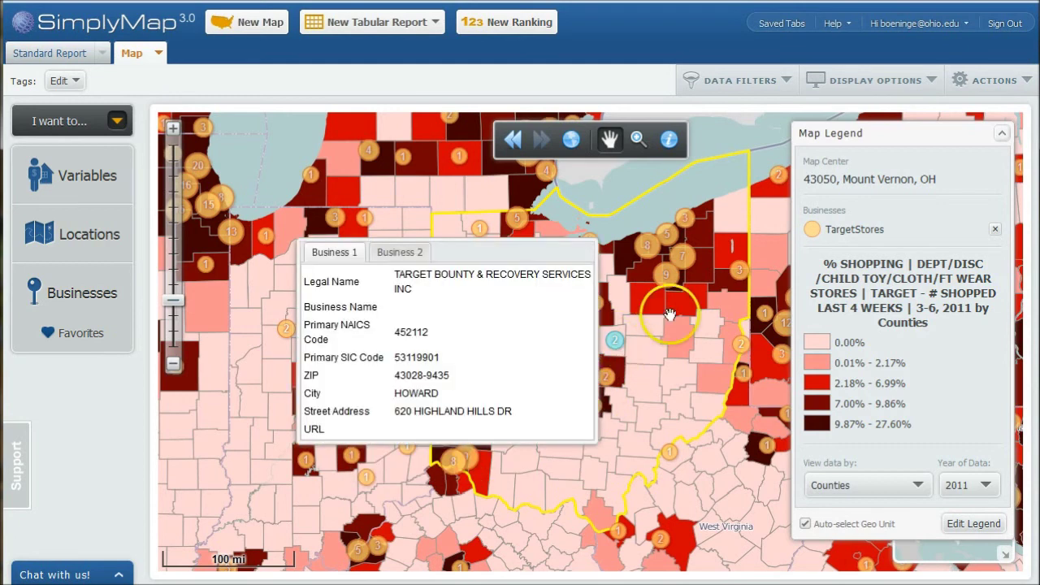
click(738, 272)
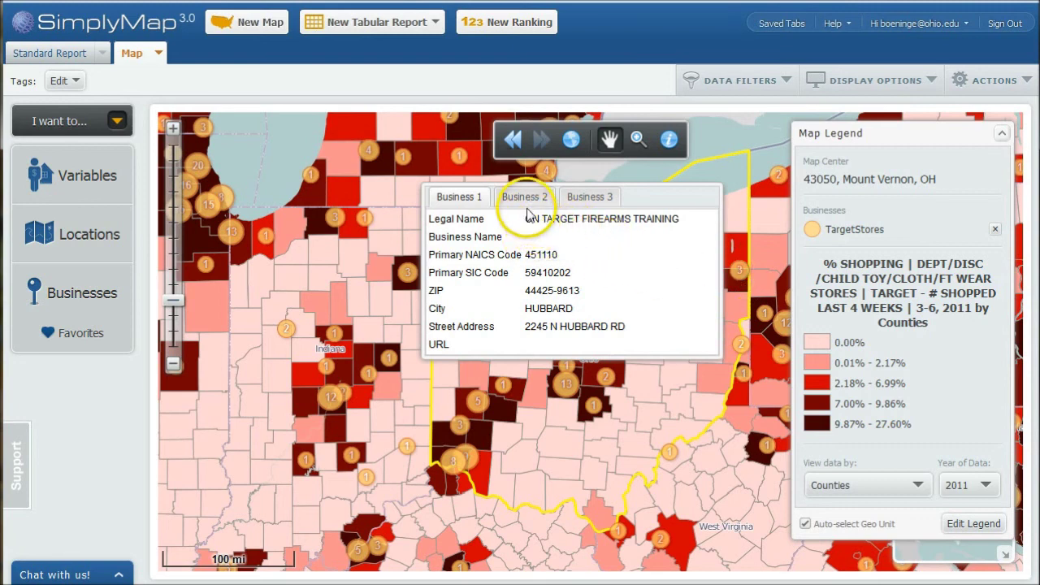
click(591, 410)
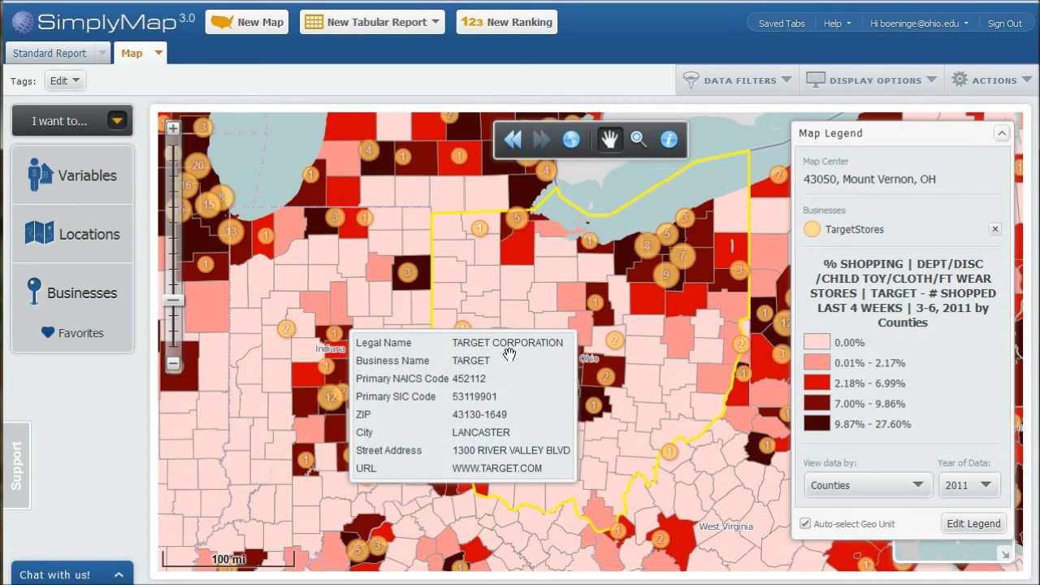
- Pan the map, recheck the Lancaster and Parkersburg markers, then bring up the map's Actions list
drag(506, 399, 622, 468)
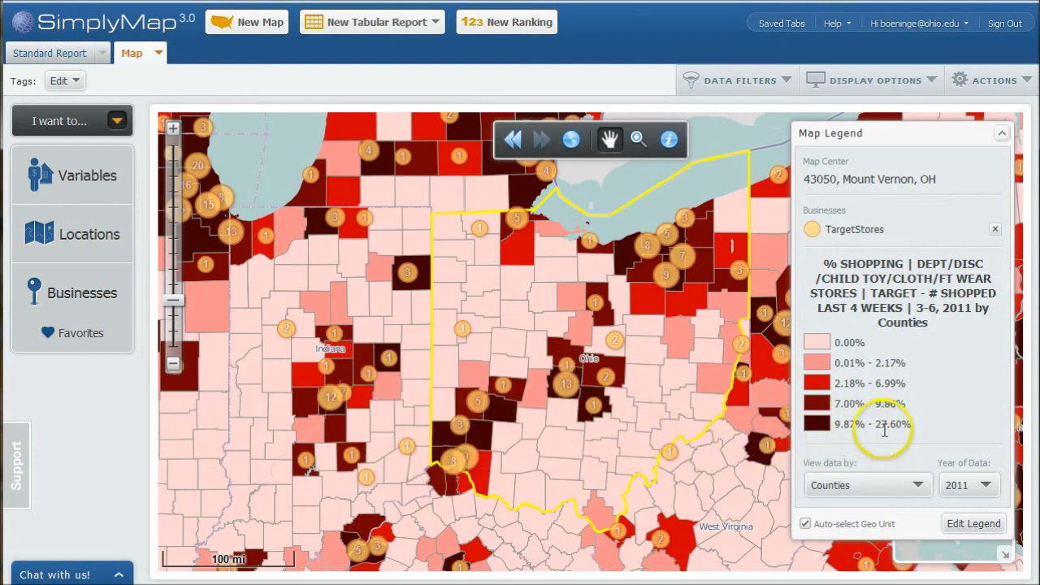
click(594, 408)
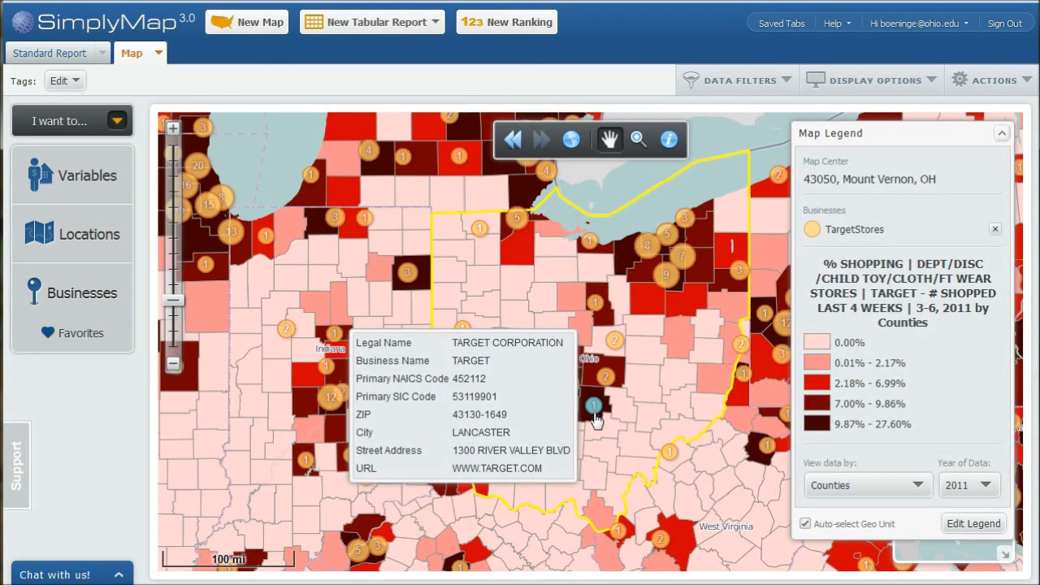
click(611, 462)
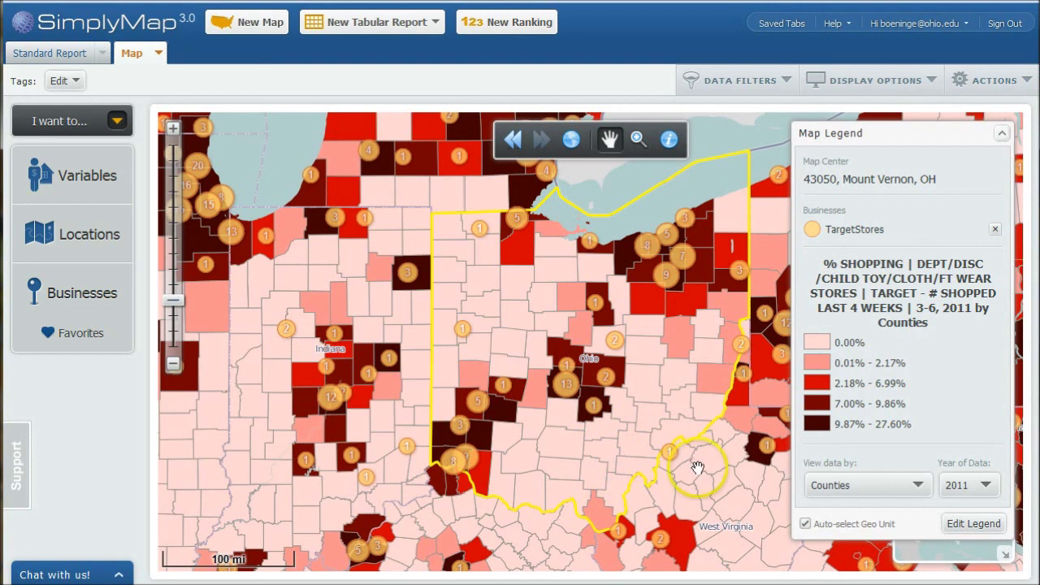
click(669, 452)
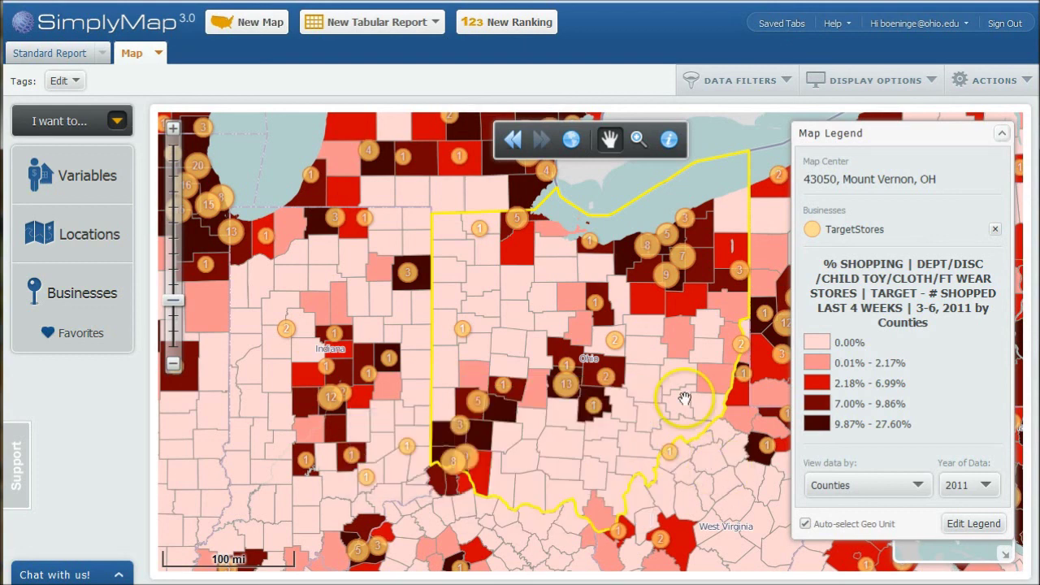
click(1027, 81)
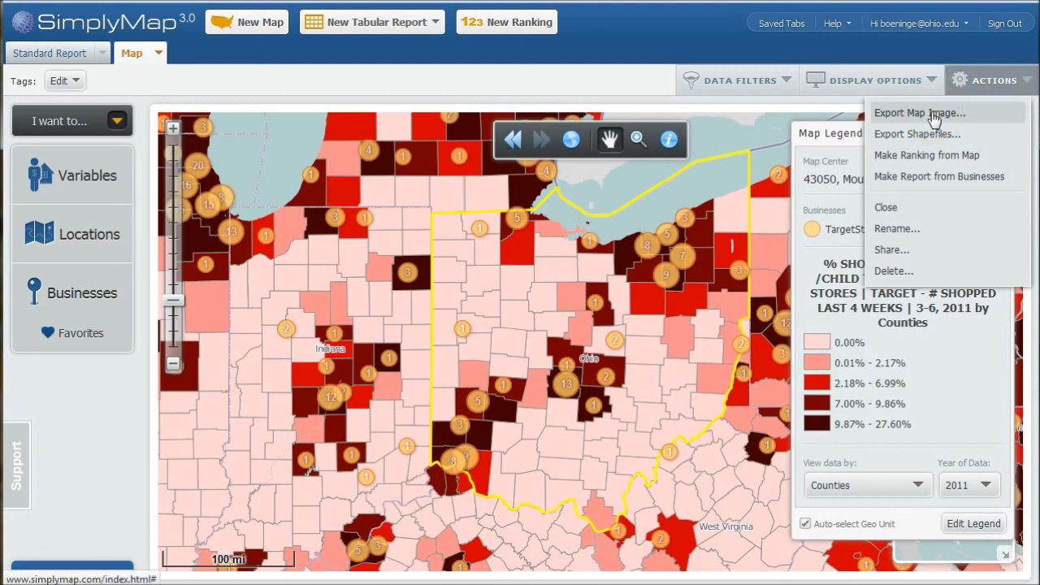
- Dismiss the Actions dropdown by clicking on the map
click(750, 134)
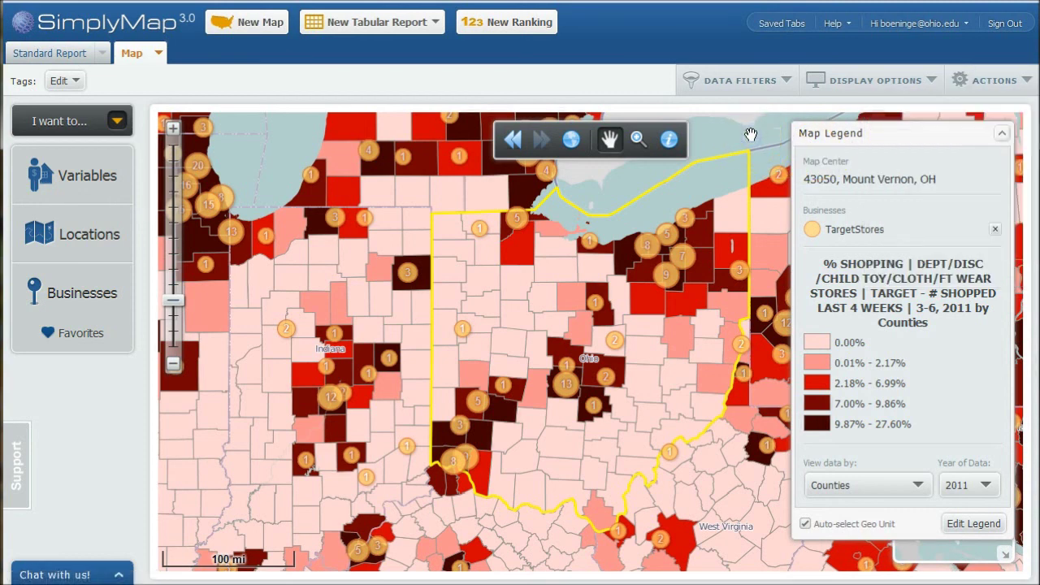